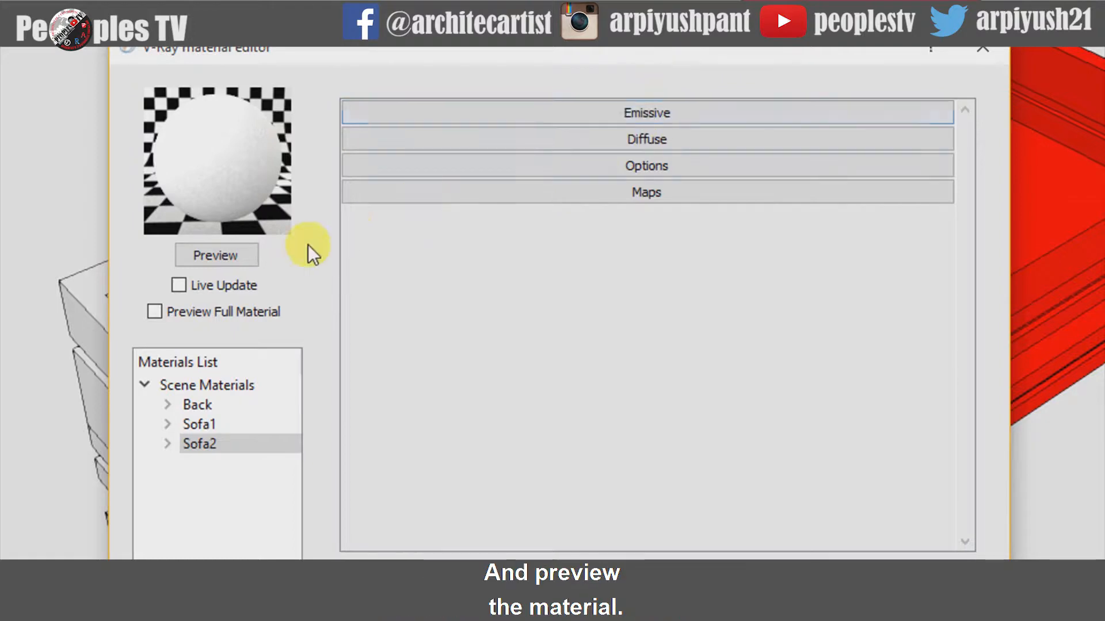
Step: Set the emissive multiplier of the Sofa2 material to 5 and refresh the material preview
{"action": "left_click", "coordinate": [222, 256]}
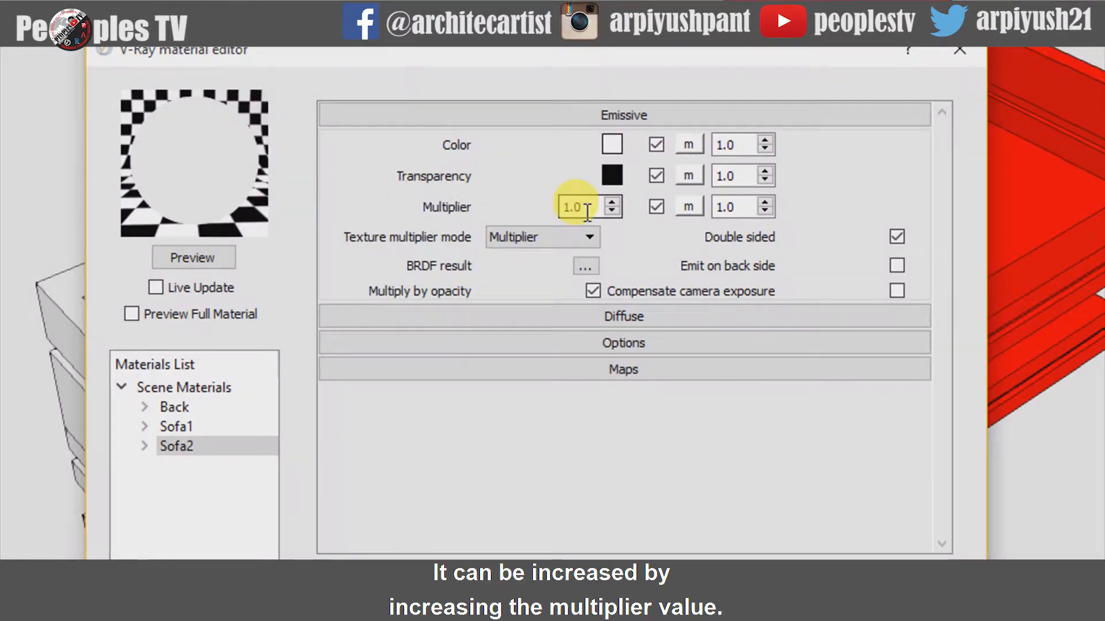
{"action": "left_click_drag", "start_coordinate": [587, 212], "coordinate": [553, 211]}
{"action": "type", "text": "5"}
{"action": "key", "text": "Return"}
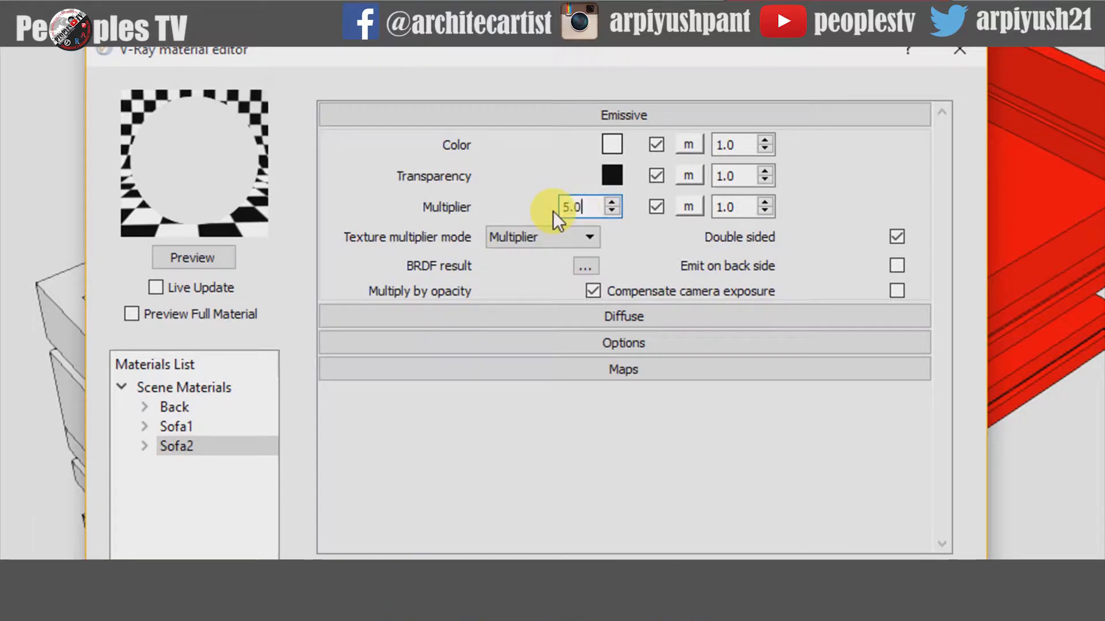
{"action": "left_click", "coordinate": [219, 257]}
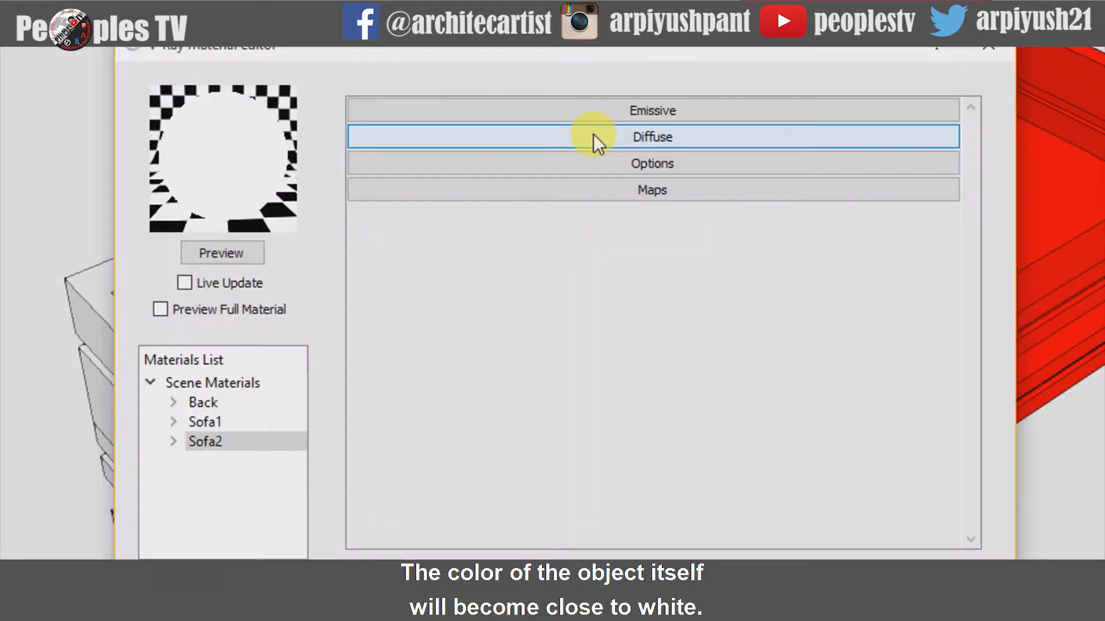
Step: Confirm brown (RGB 170, 85, 0) as the diffuse color of Sofa2 and refresh the material preview
{"action": "left_click", "coordinate": [594, 136]}
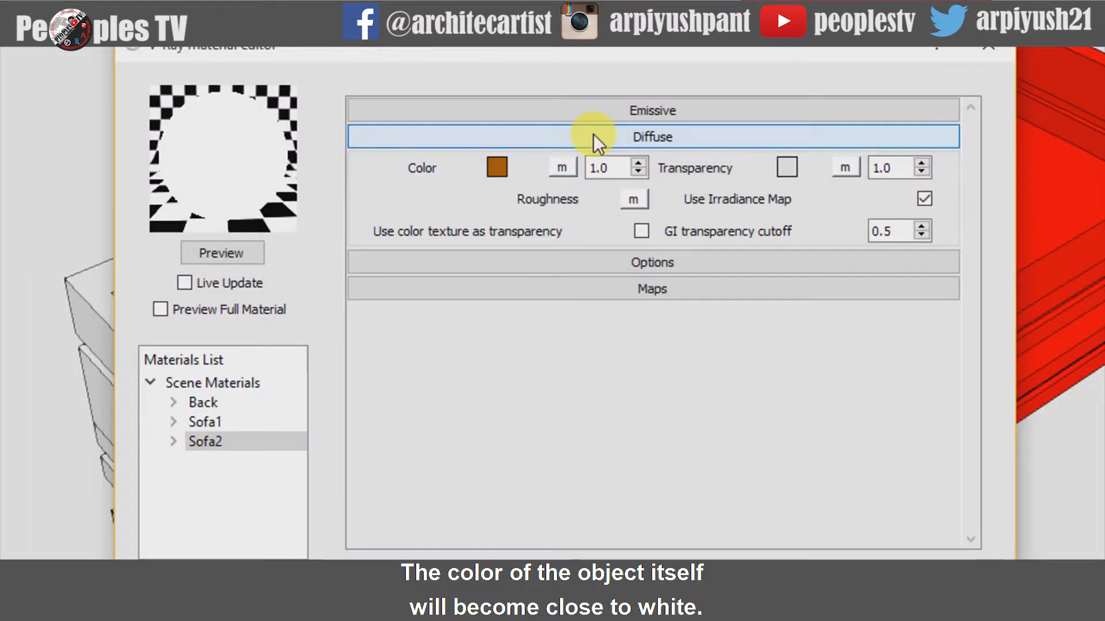
{"action": "left_click", "coordinate": [498, 166]}
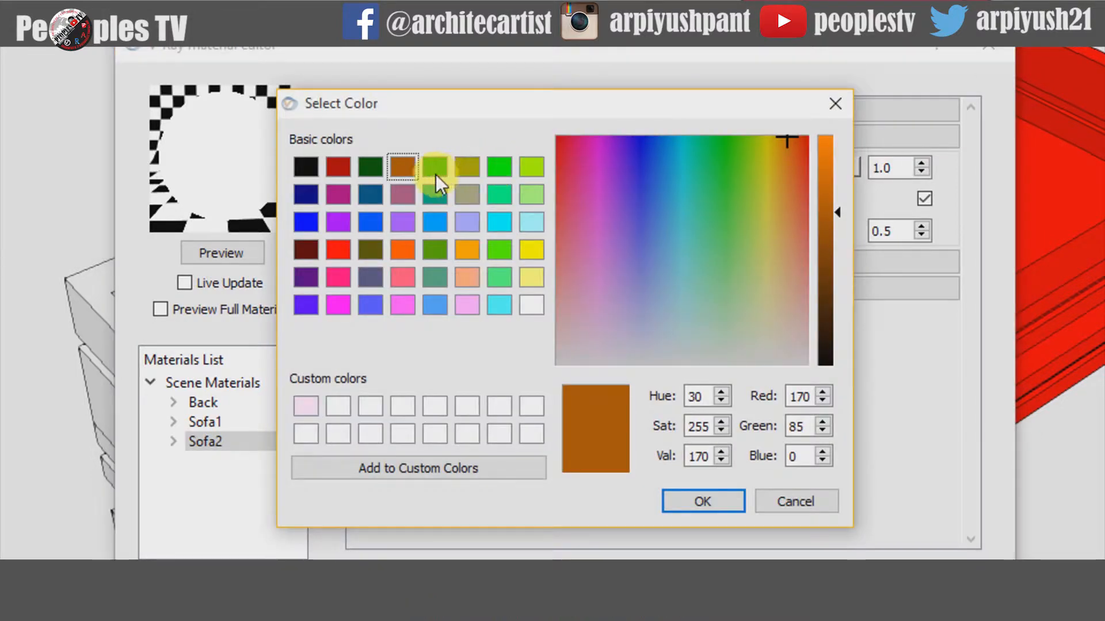
{"action": "left_click", "coordinate": [677, 500]}
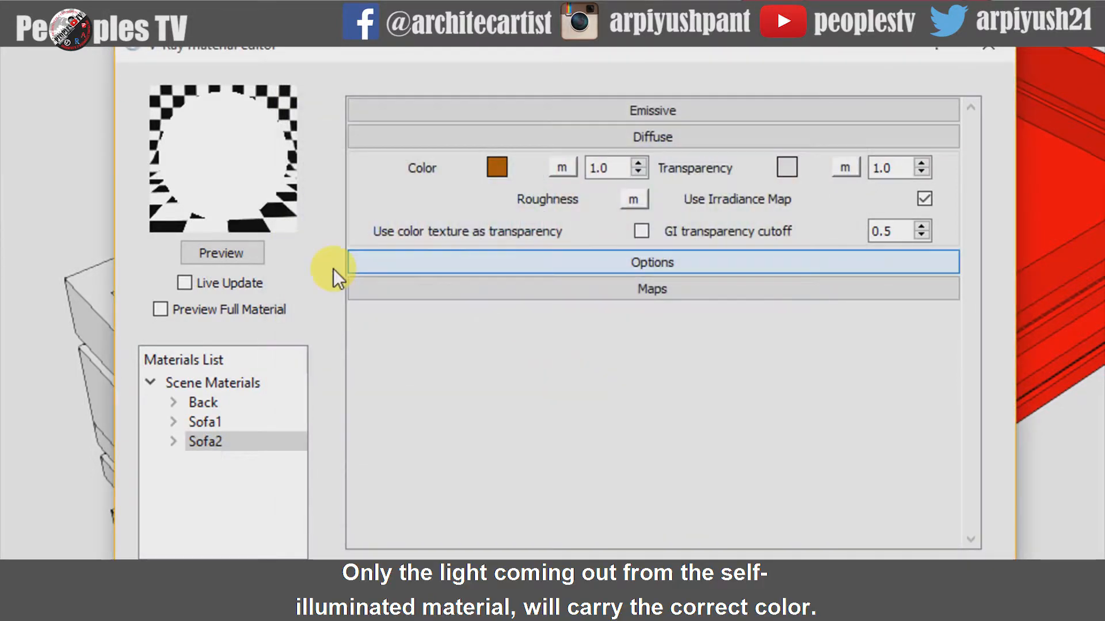
{"action": "left_click", "coordinate": [255, 257]}
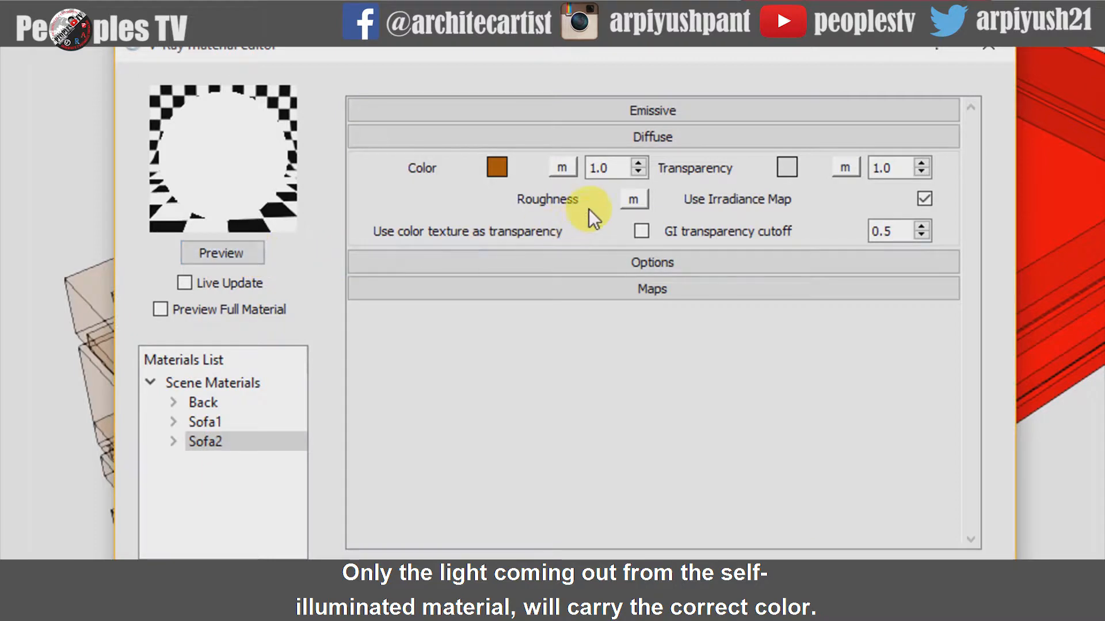
Step: Set the emissive color of the Sofa2 material to RGB 200, 161, 82
{"action": "left_click", "coordinate": [851, 119]}
{"action": "left_click", "coordinate": [591, 138]}
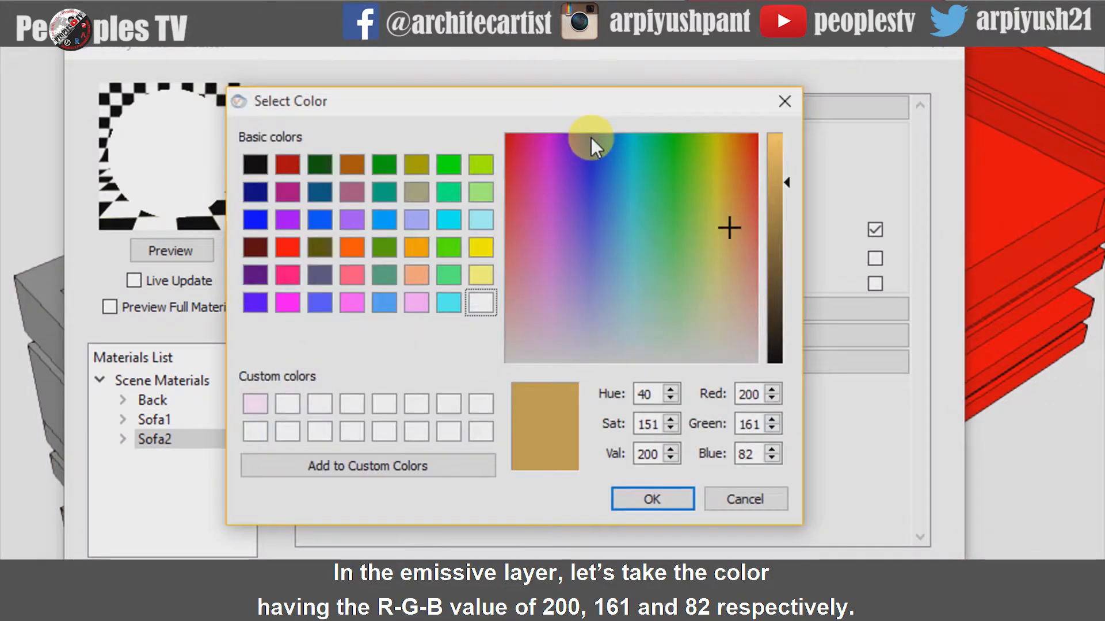
{"action": "double_click", "coordinate": [749, 394]}
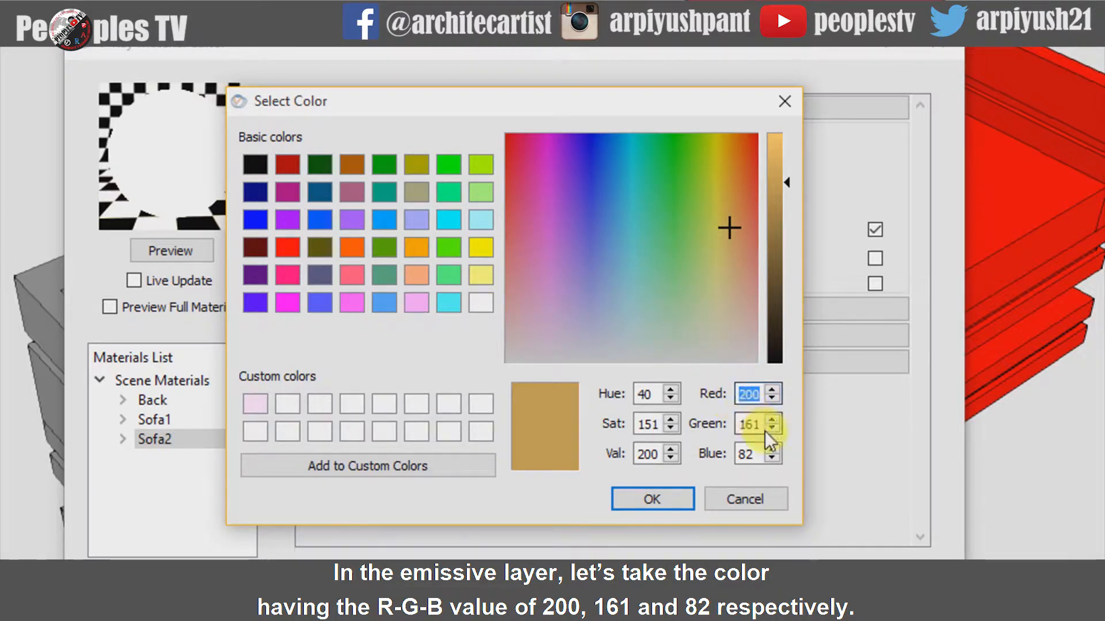
{"action": "double_click", "coordinate": [749, 424]}
{"action": "double_click", "coordinate": [745, 454]}
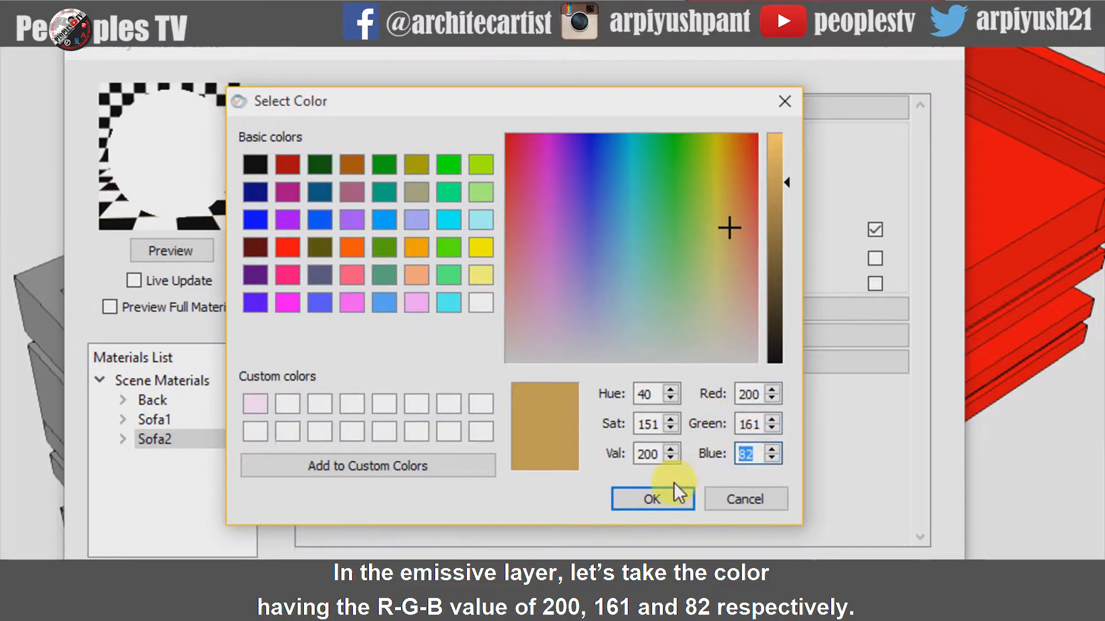
{"action": "left_click", "coordinate": [652, 499]}
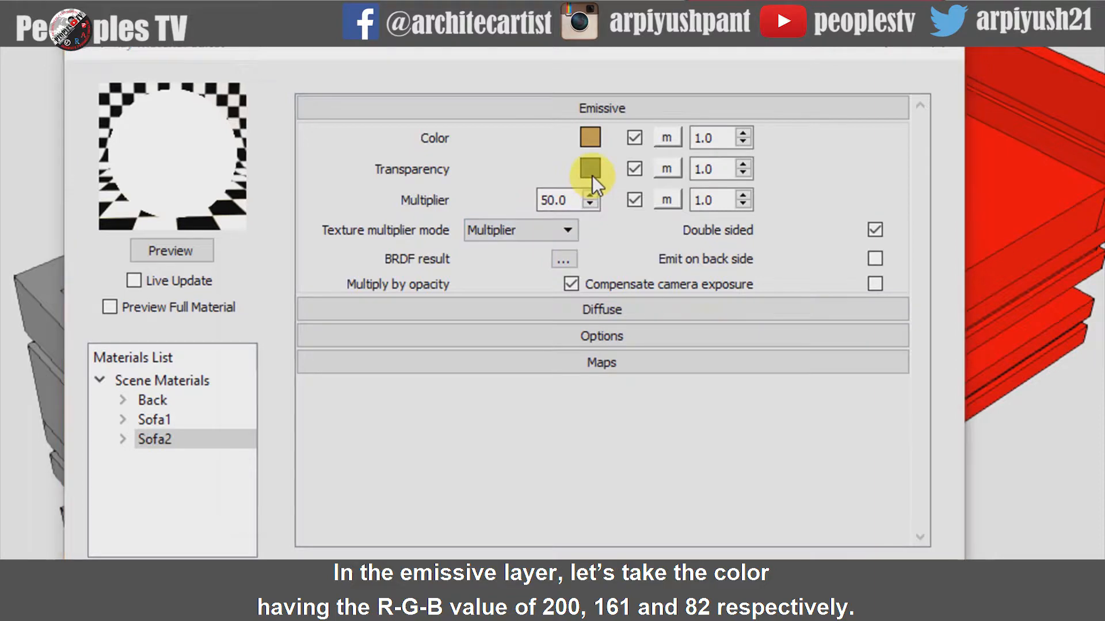
Step: Set the emissive transparency color of Sofa2 to a gray with RGB 100, 100, 100
{"action": "left_click", "coordinate": [592, 175]}
{"action": "double_click", "coordinate": [763, 396]}
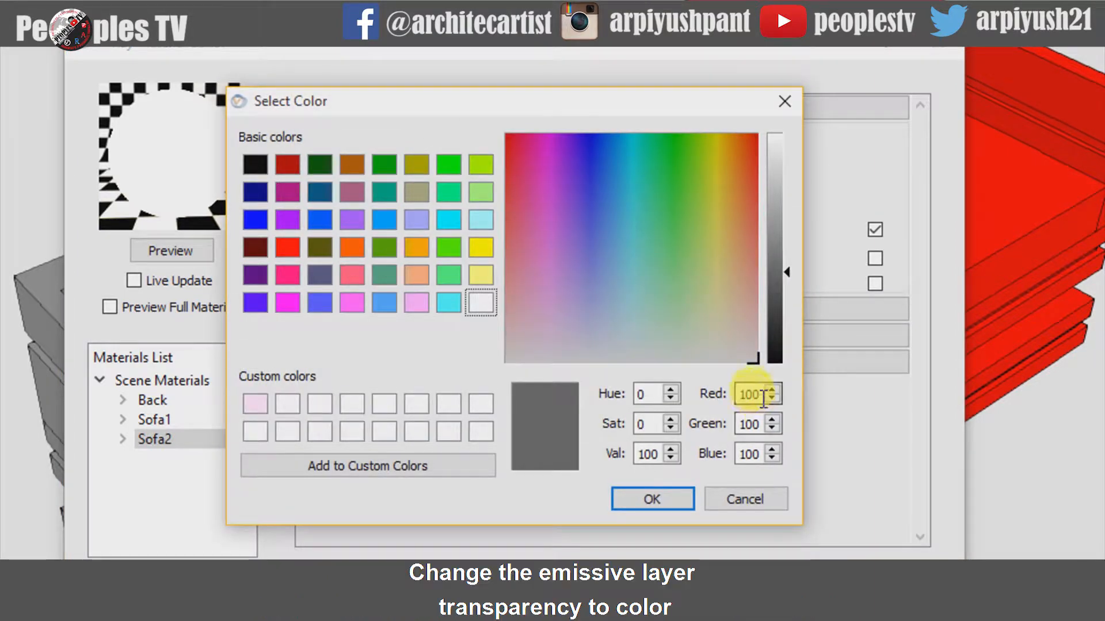
{"action": "double_click", "coordinate": [744, 426]}
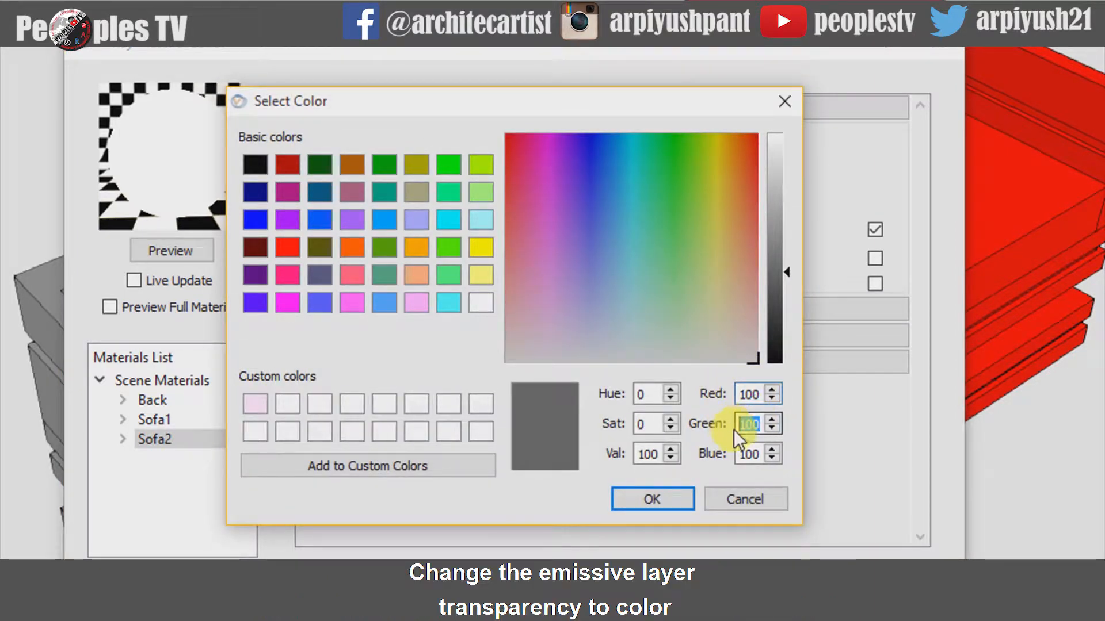
{"action": "double_click", "coordinate": [748, 453]}
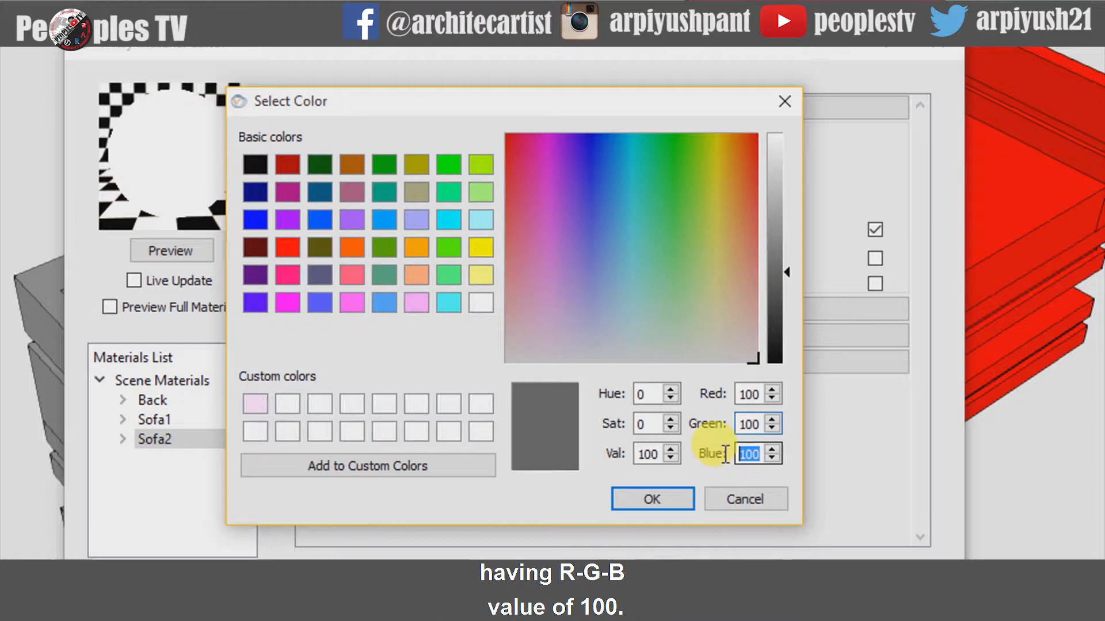
{"action": "left_click", "coordinate": [664, 499]}
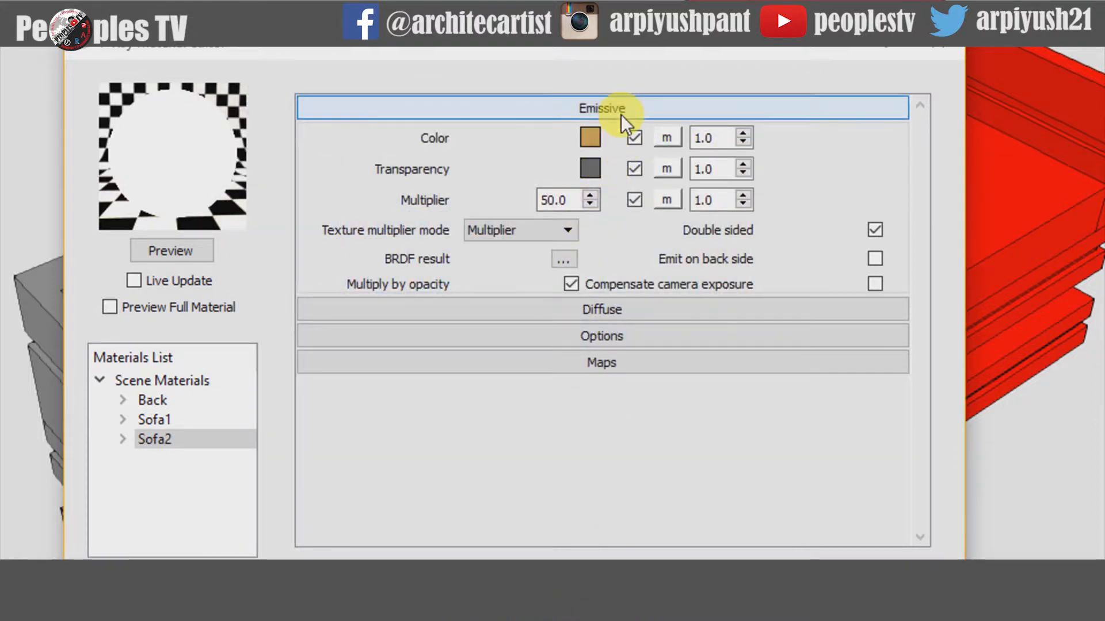
Step: Set the diffuse color of Sofa2 to RGB 155, 155, 155 and keep its diffuse transparency black
{"action": "left_click", "coordinate": [620, 115]}
{"action": "left_click", "coordinate": [620, 134]}
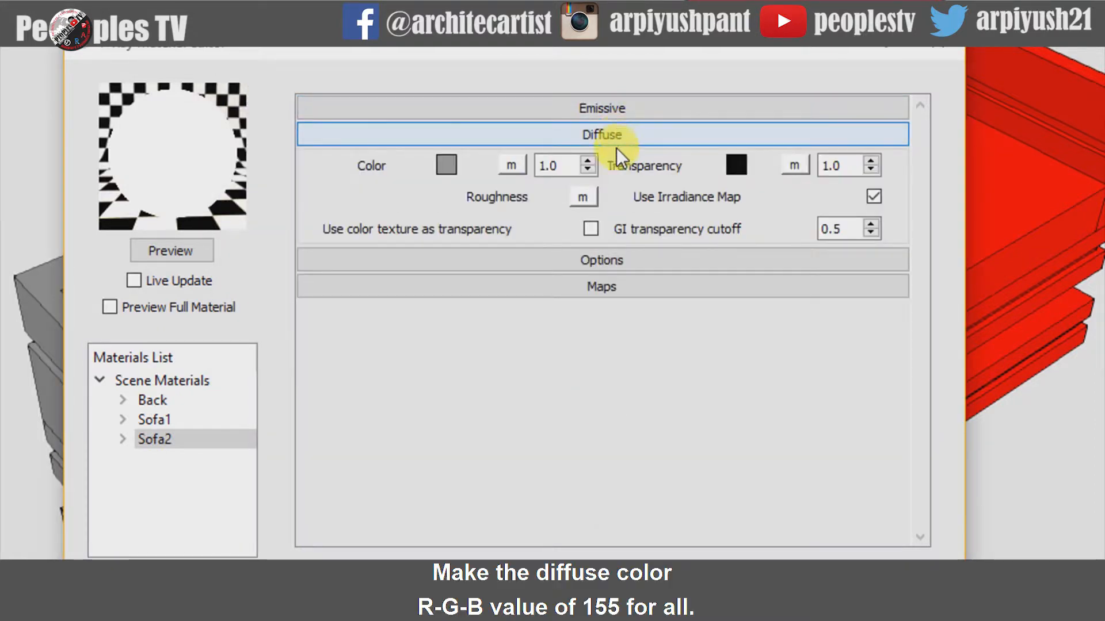
{"action": "left_click", "coordinate": [447, 167]}
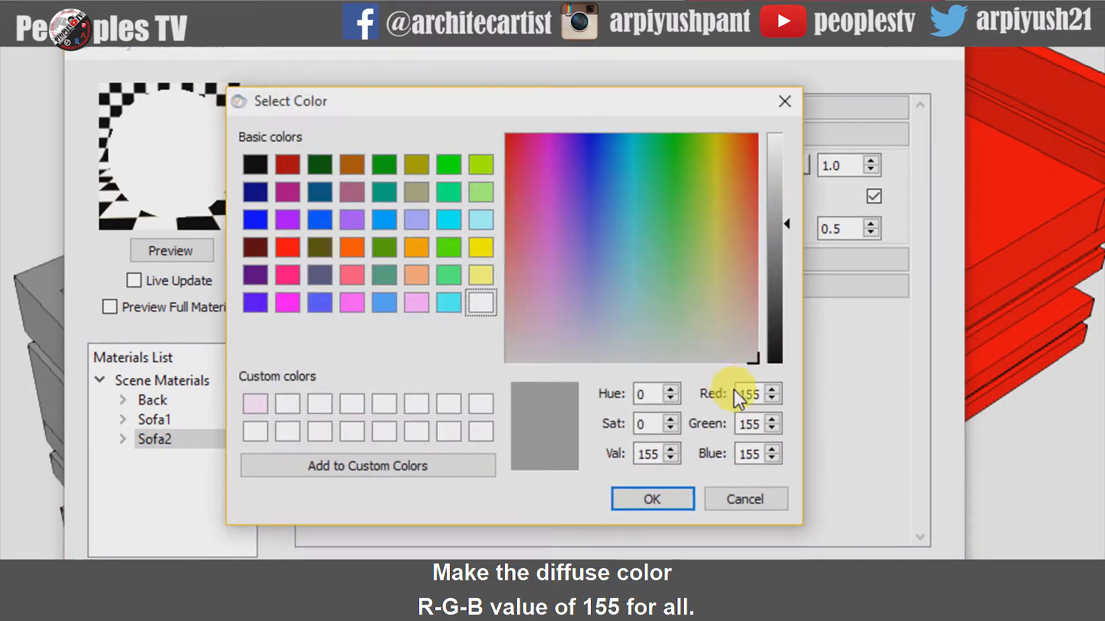
{"action": "double_click", "coordinate": [748, 393]}
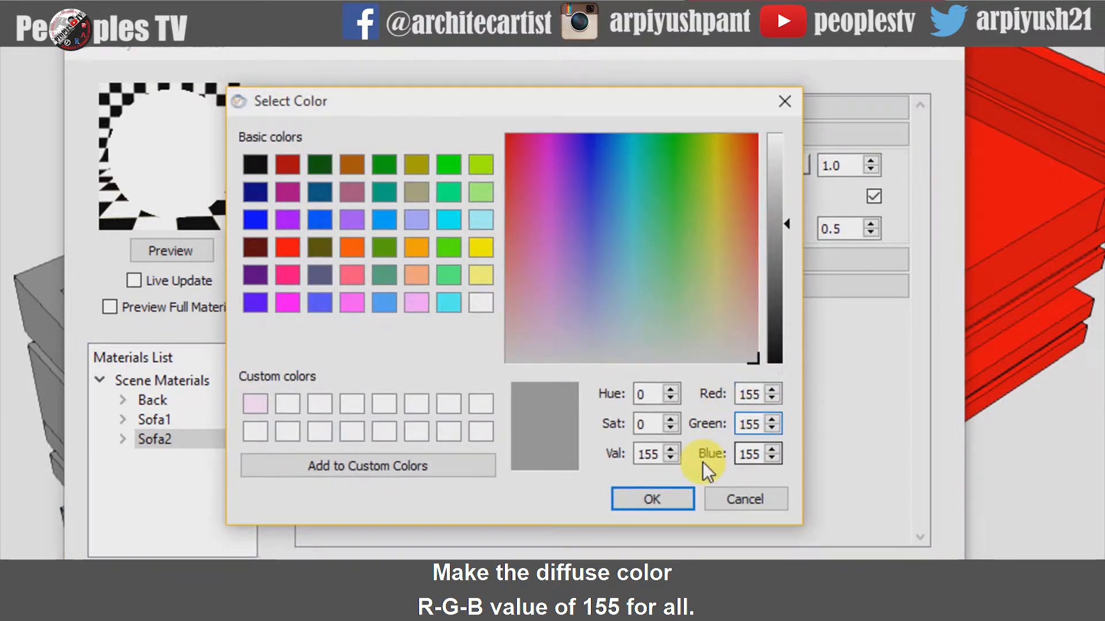
{"action": "left_click", "coordinate": [674, 494]}
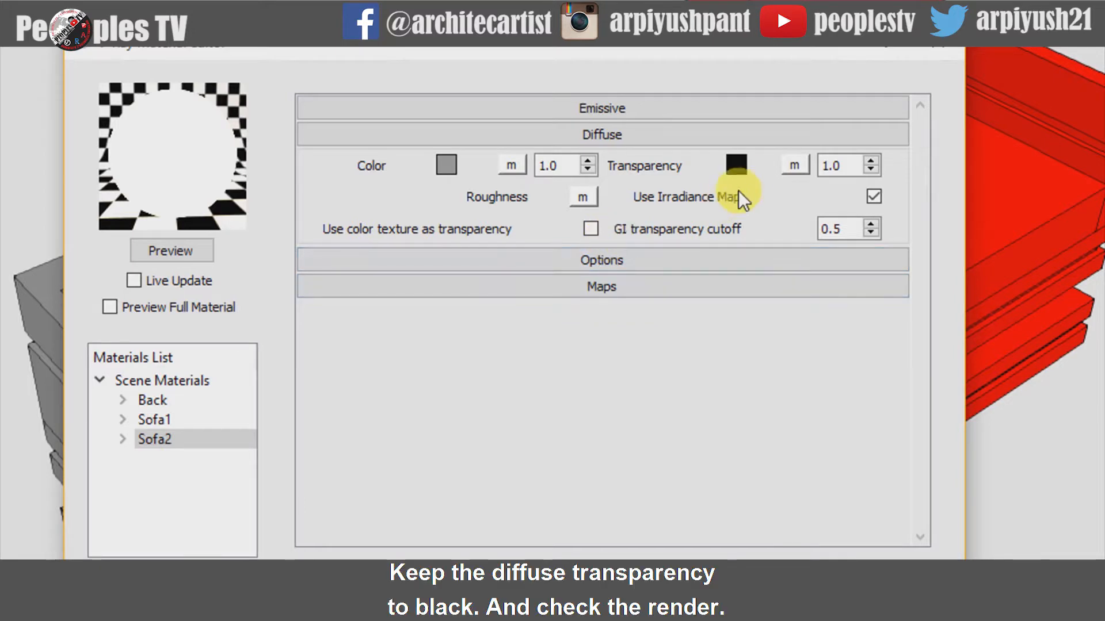
{"action": "left_click", "coordinate": [737, 167]}
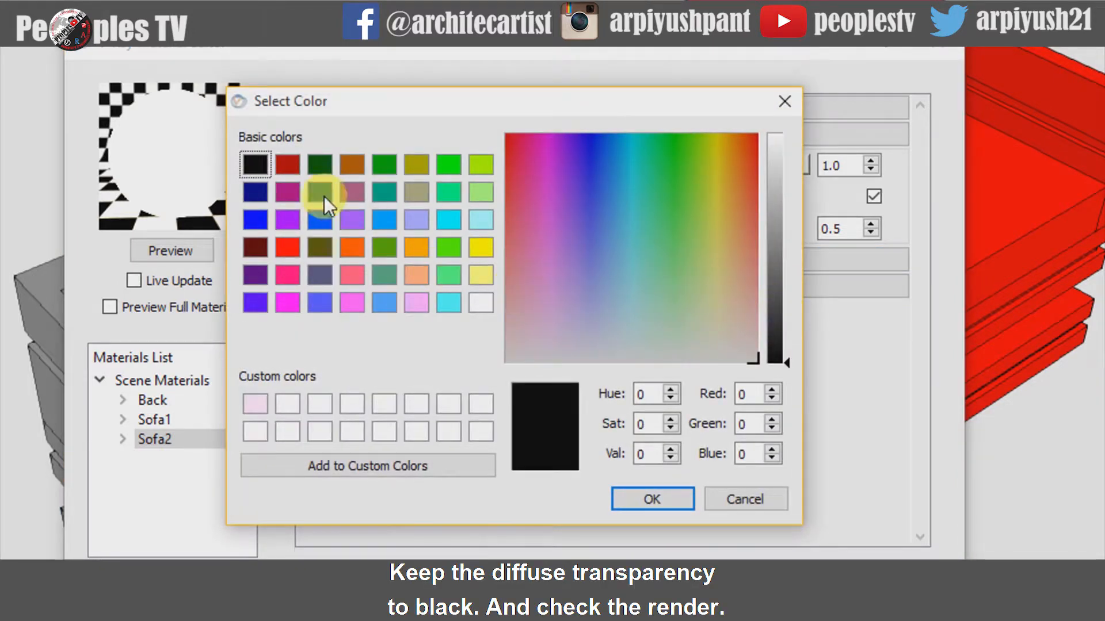
{"action": "left_click", "coordinate": [641, 499]}
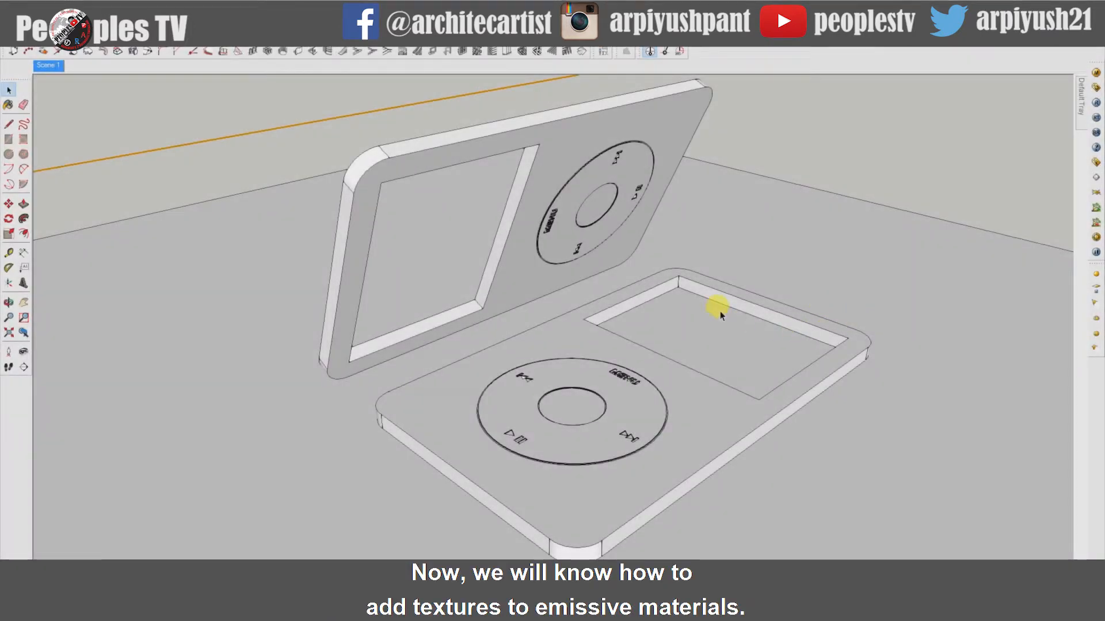
{"action": "scroll", "coordinate": [620, 275], "scroll_direction": "down", "scroll_amount": 2}
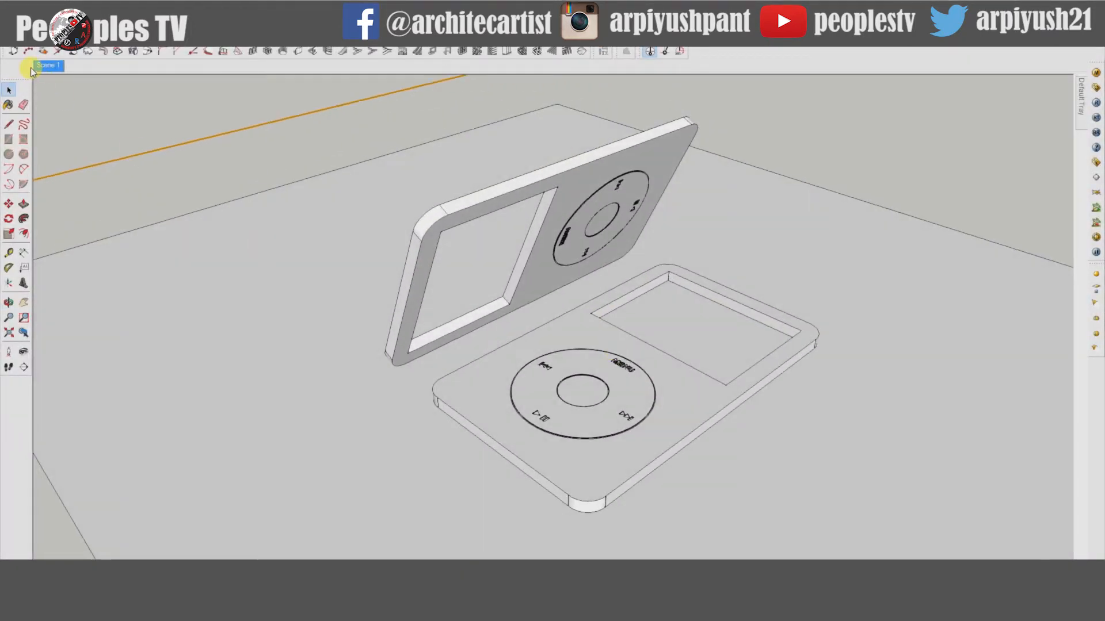
{"action": "scroll", "coordinate": [633, 265], "scroll_direction": "up", "scroll_amount": 2}
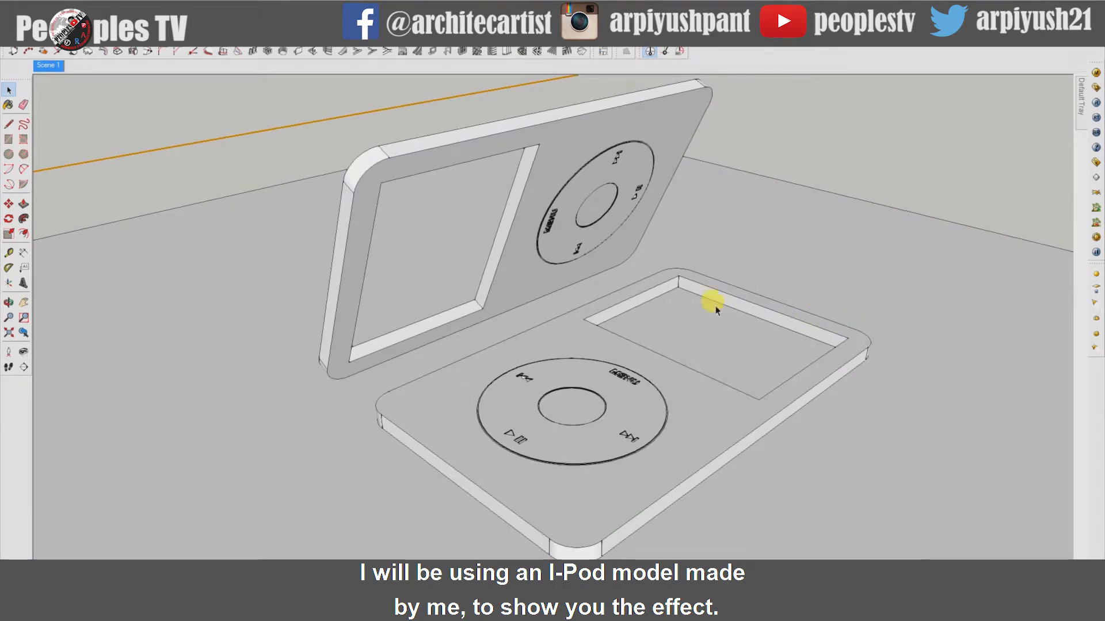
{"action": "scroll", "coordinate": [619, 273], "scroll_direction": "down", "scroll_amount": 2}
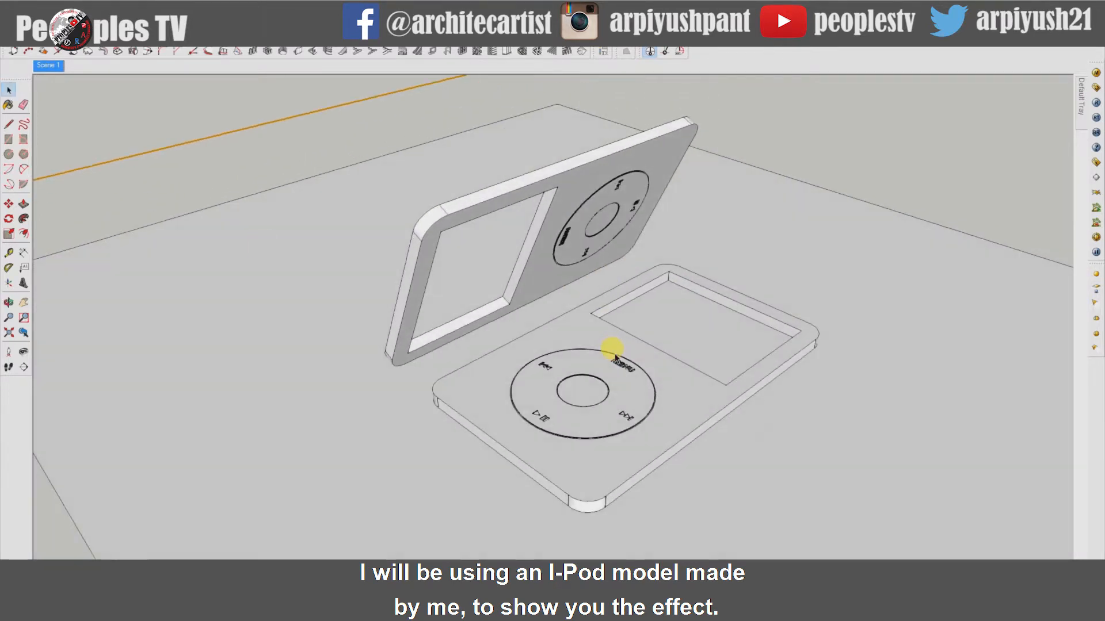
{"action": "left_click", "coordinate": [39, 67]}
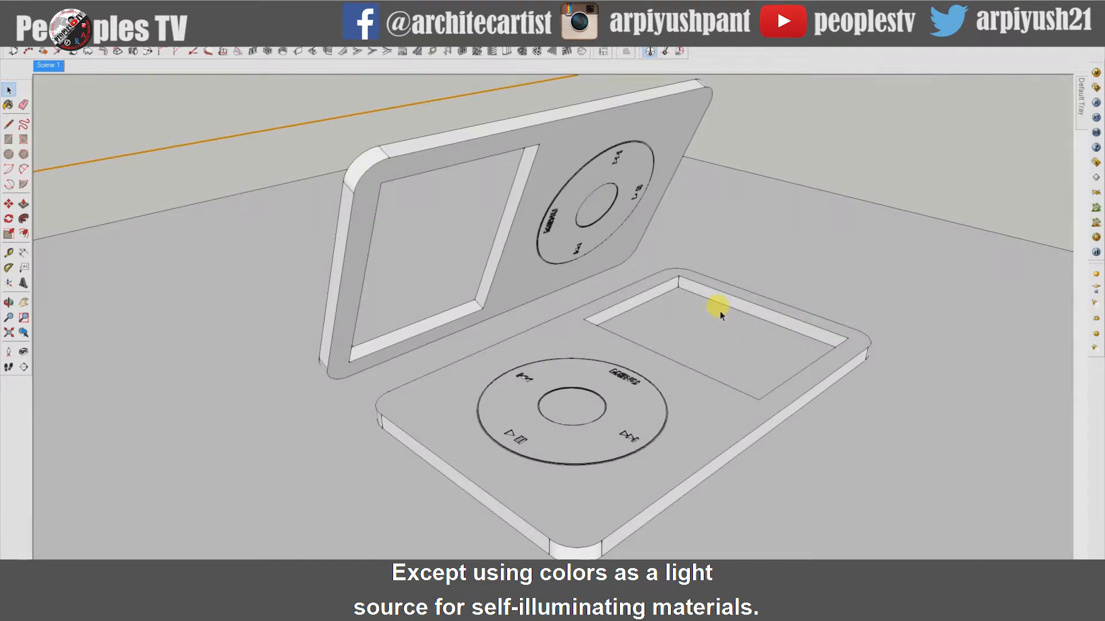
{"action": "scroll", "coordinate": [619, 276], "scroll_direction": "down", "scroll_amount": 1}
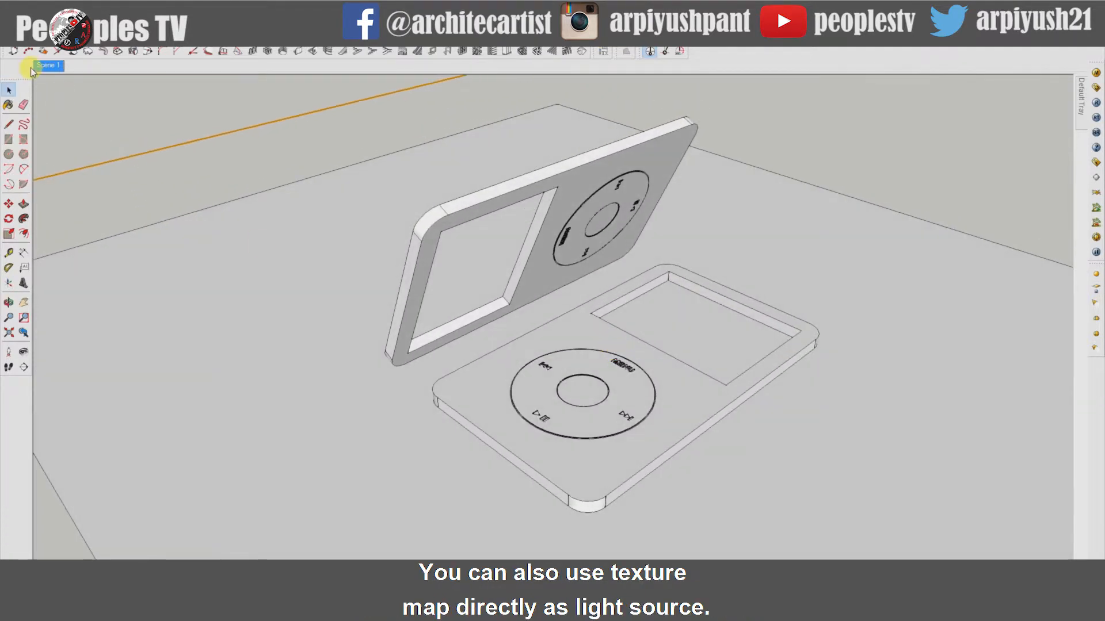
{"action": "left_click", "coordinate": [40, 68]}
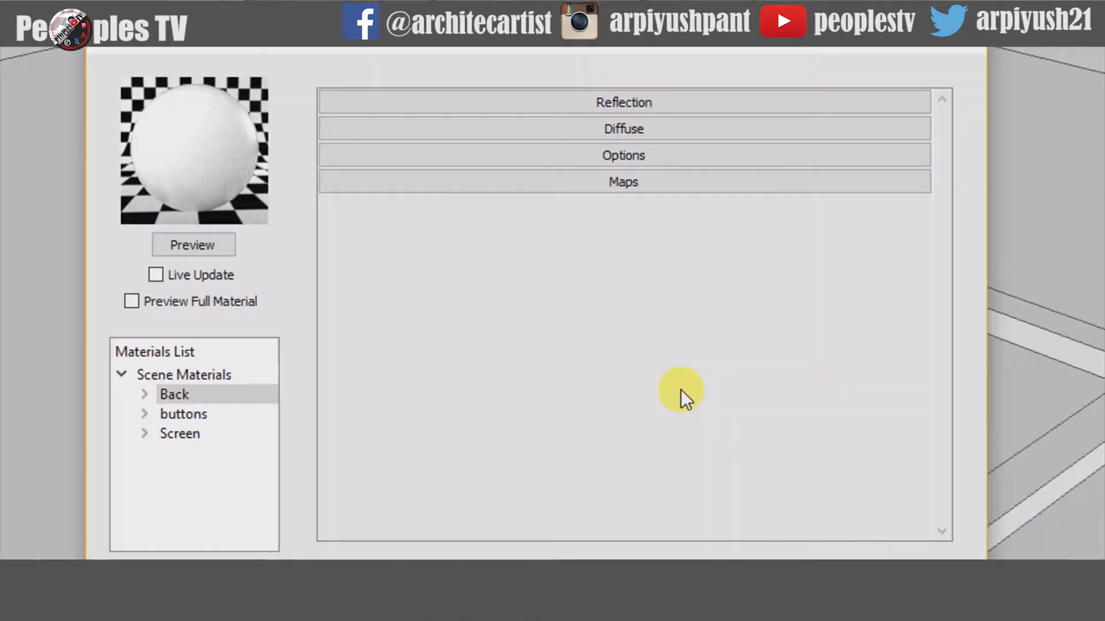
Step: Examine the reflection layer settings of the Back material
{"action": "left_click", "coordinate": [231, 397]}
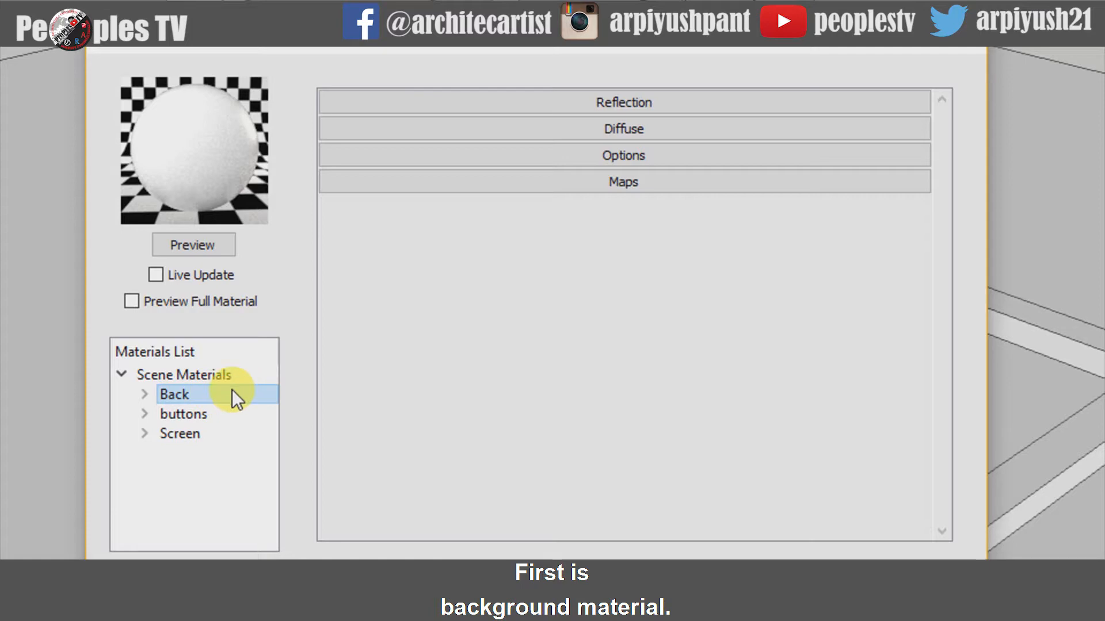
{"action": "left_click", "coordinate": [548, 109]}
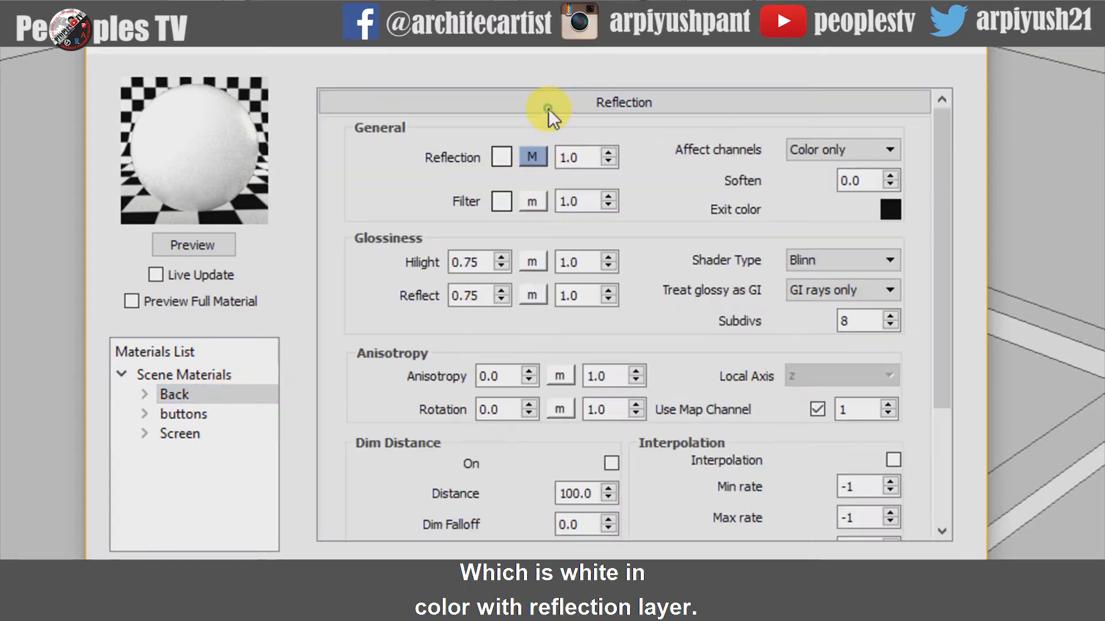
{"action": "left_click", "coordinate": [571, 106]}
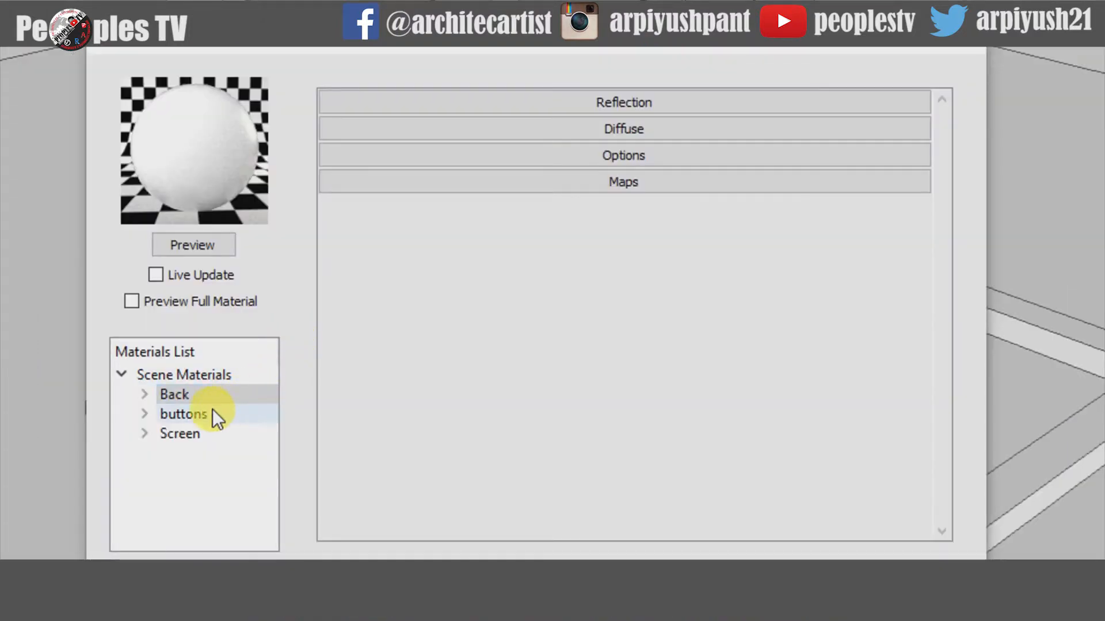
Step: Examine the emissive multiplier and the diffuse color and transparency of the buttons material, and look at the iPod's control wheel symbols
{"action": "left_click", "coordinate": [203, 411]}
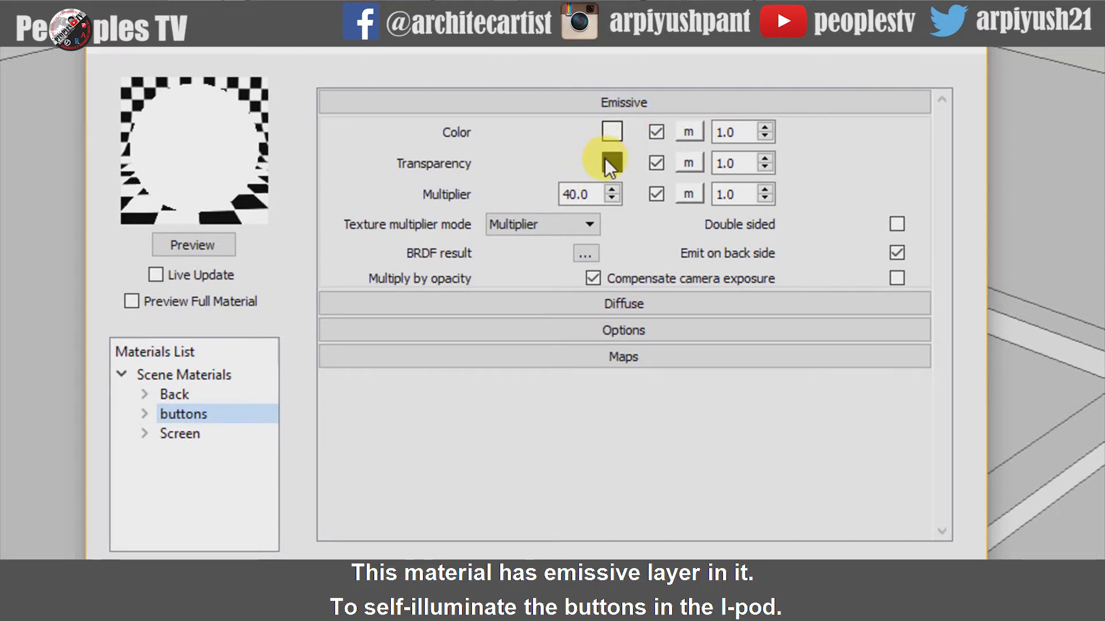
{"action": "double_click", "coordinate": [561, 195]}
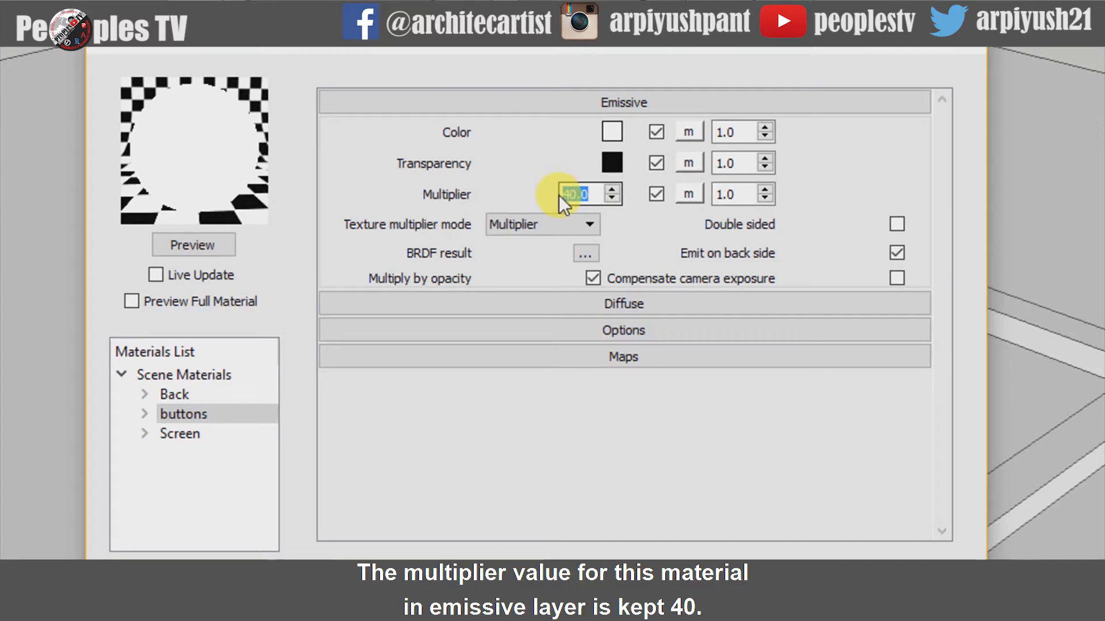
{"action": "left_click", "coordinate": [644, 108]}
{"action": "left_click", "coordinate": [641, 129]}
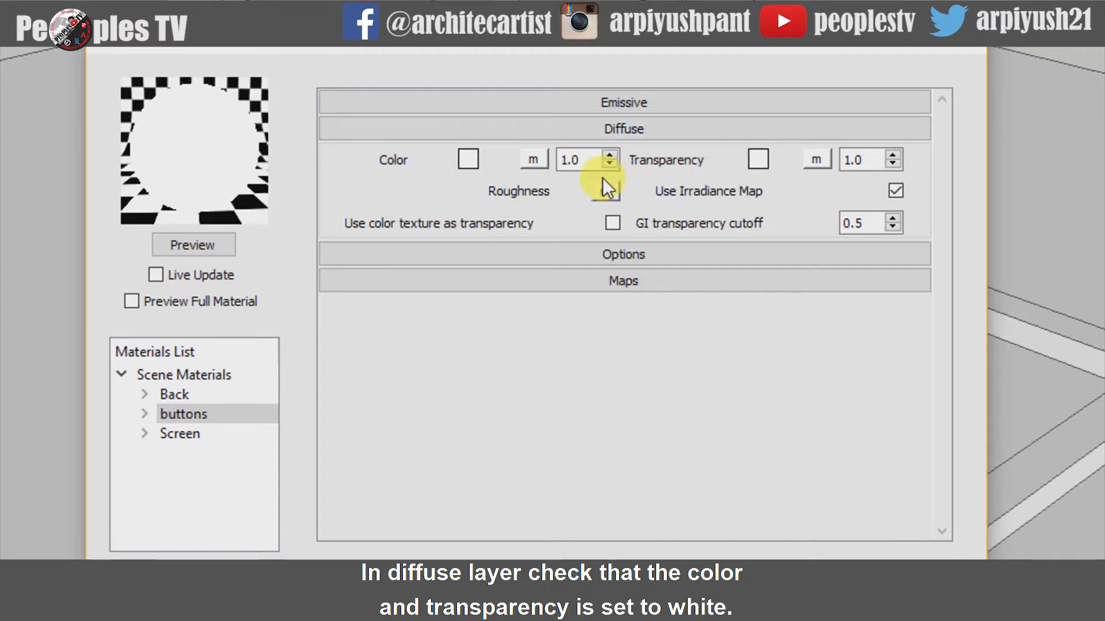
{"action": "left_click", "coordinate": [533, 135]}
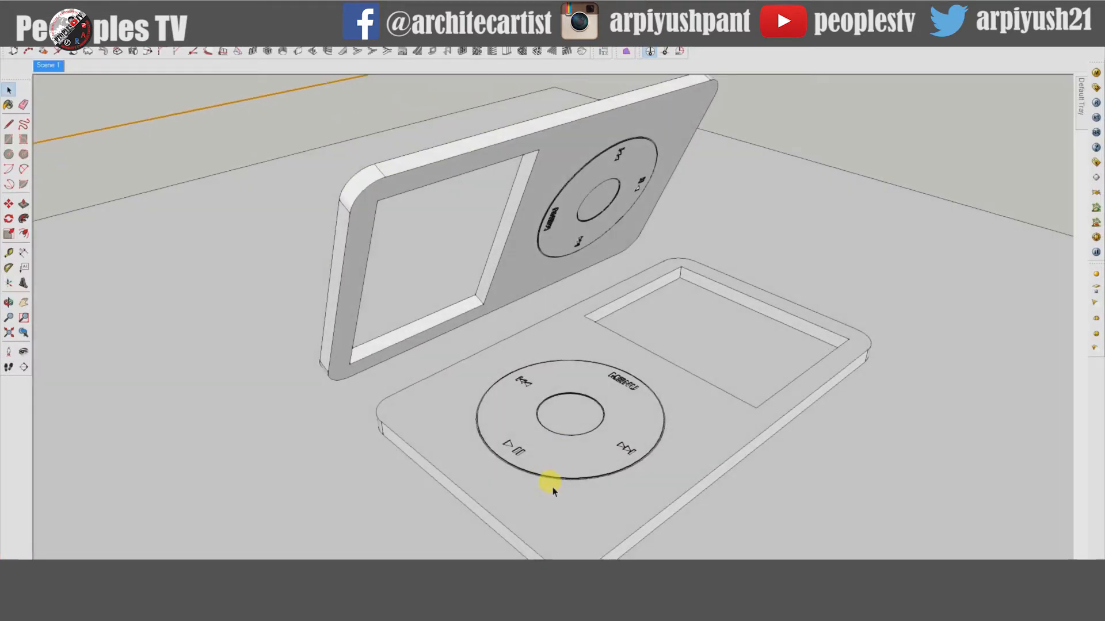
{"action": "scroll", "coordinate": [515, 455], "scroll_direction": "up", "scroll_amount": 2}
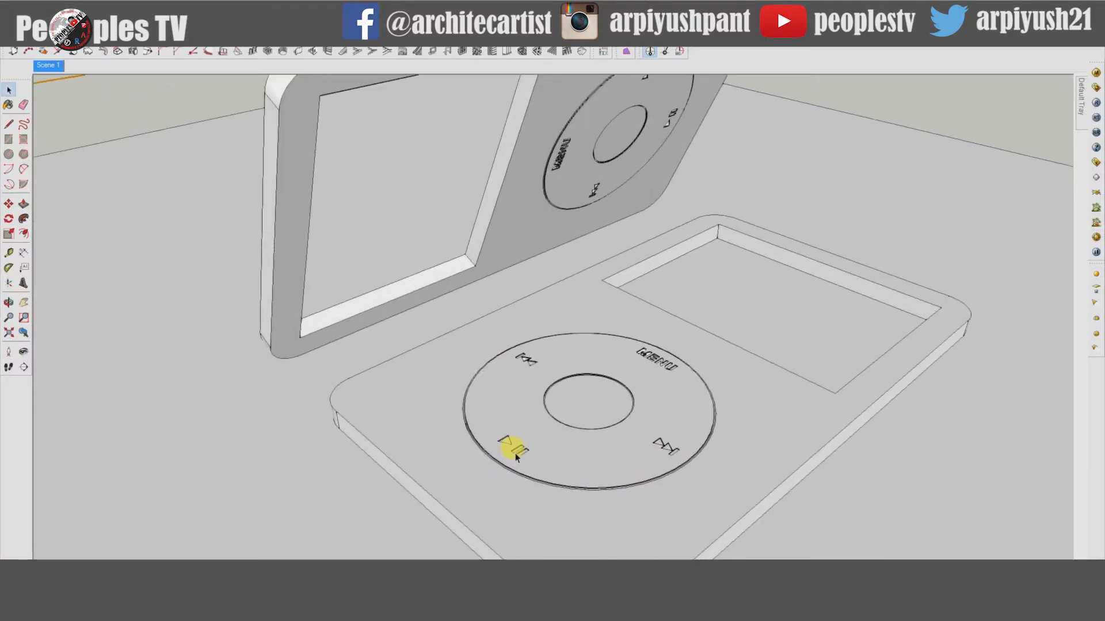
Step: Inspect the recessed play and pause symbols and the rim of the iPod's control wheel up close
{"action": "scroll", "coordinate": [516, 456], "scroll_direction": "up", "scroll_amount": 5}
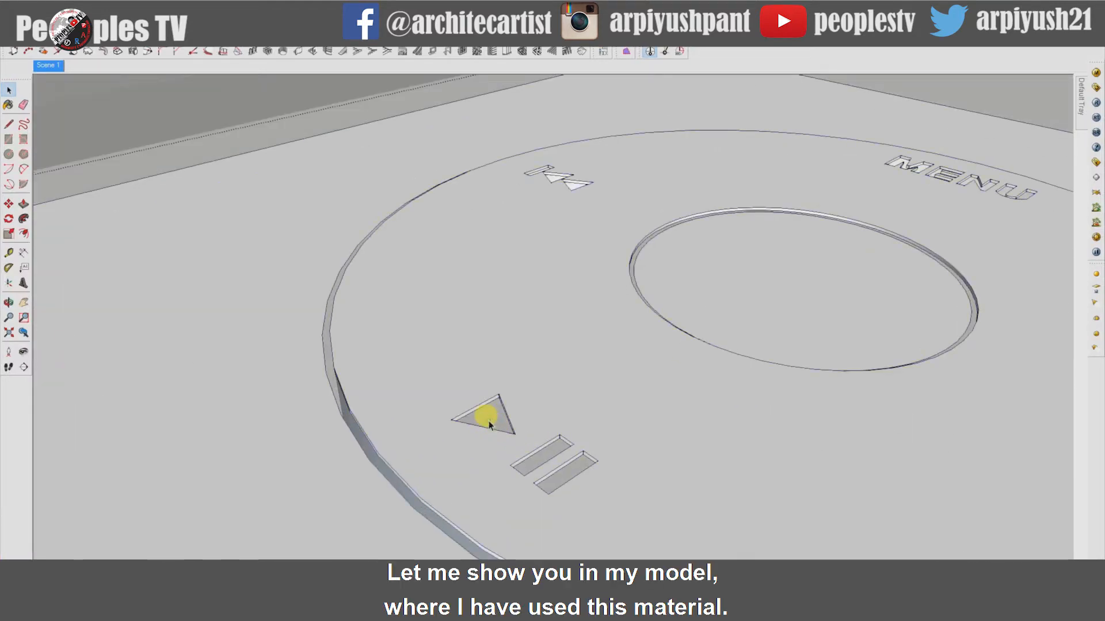
{"action": "scroll", "coordinate": [374, 459], "scroll_direction": "up", "scroll_amount": 2}
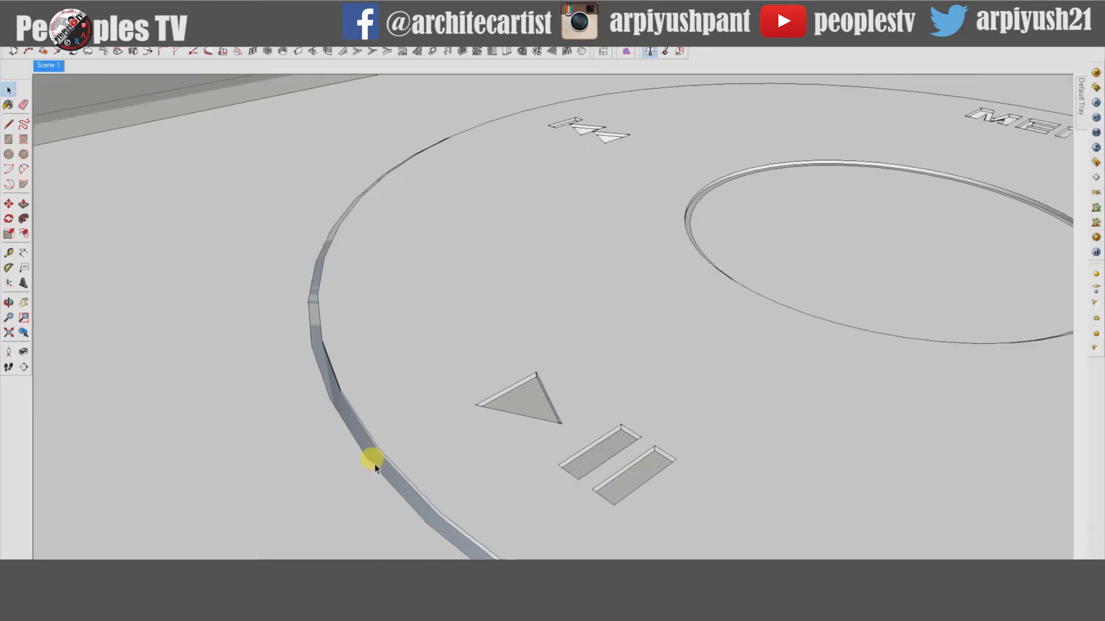
{"action": "mouse_move", "coordinate": [671, 308]}
{"action": "middle_mouse_down"}
{"action": "mouse_move", "coordinate": [698, 333]}
{"action": "mouse_move", "coordinate": [754, 316]}
{"action": "mouse_move", "coordinate": [775, 291]}
{"action": "middle_mouse_up"}
{"action": "left_click", "coordinate": [784, 295]}
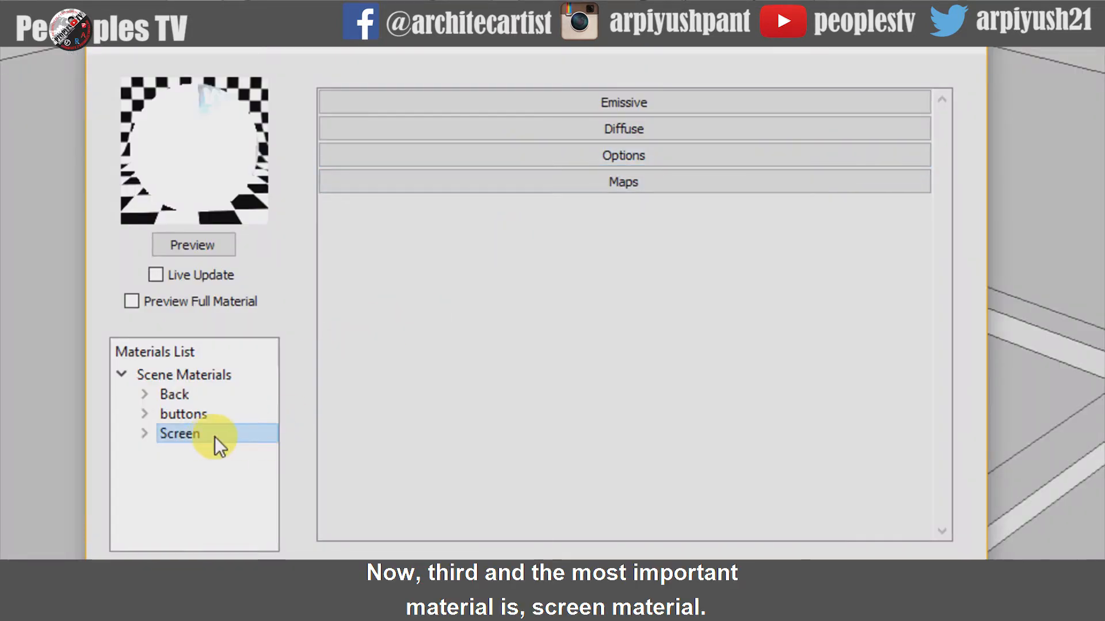
Step: Assign the Screen image as a TexBitmap texture to the emissive color of the Screen material
{"action": "left_click", "coordinate": [649, 108]}
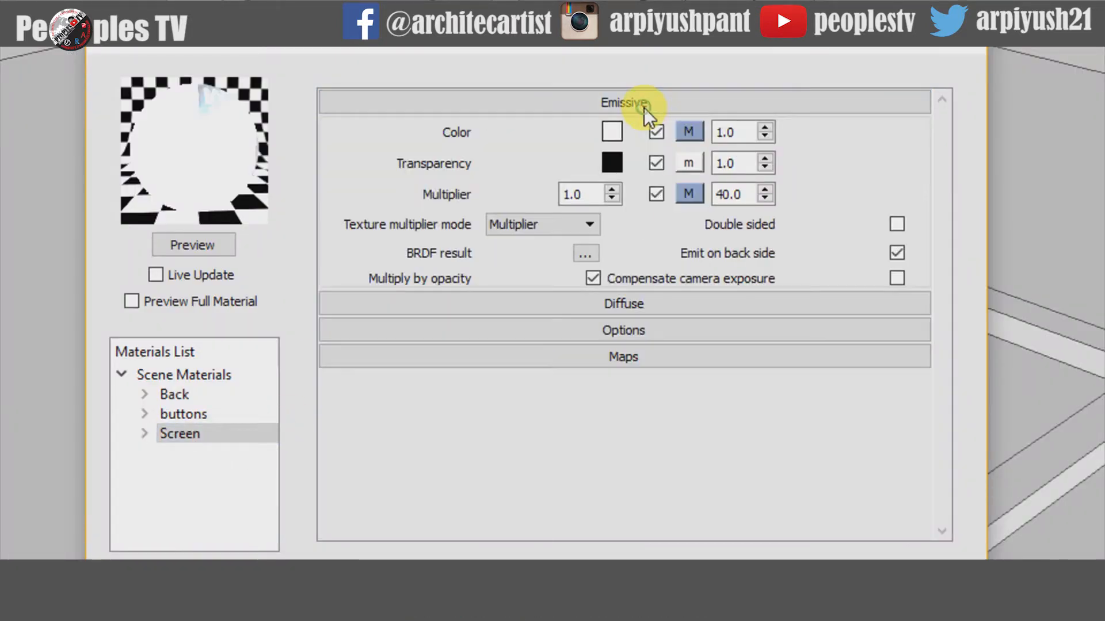
{"action": "left_click", "coordinate": [689, 133]}
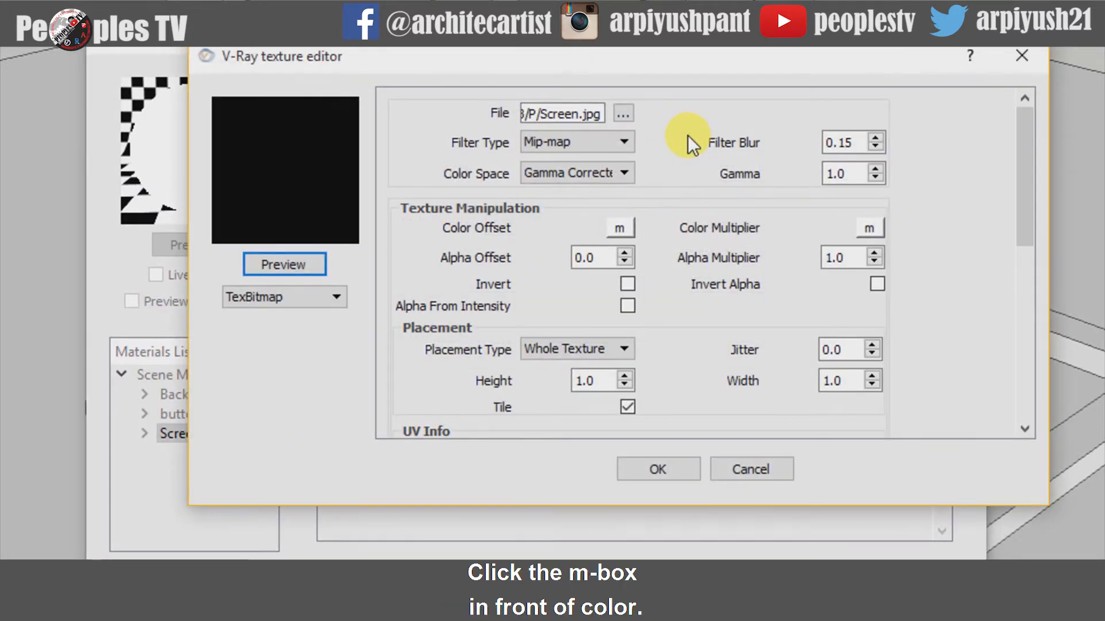
{"action": "left_click", "coordinate": [338, 297]}
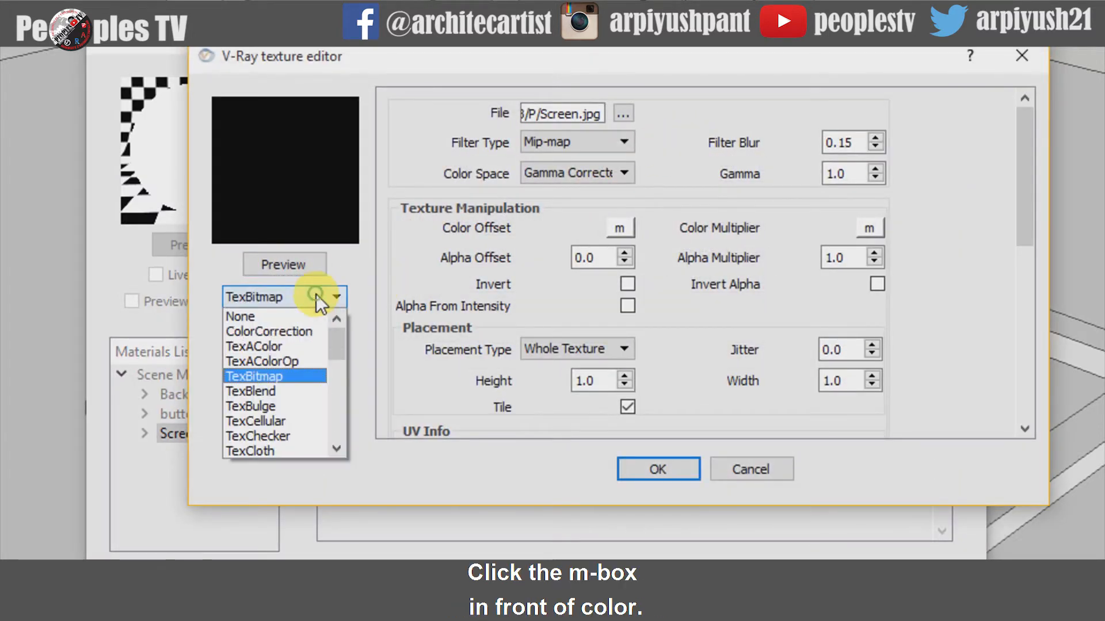
{"action": "left_click", "coordinate": [282, 381]}
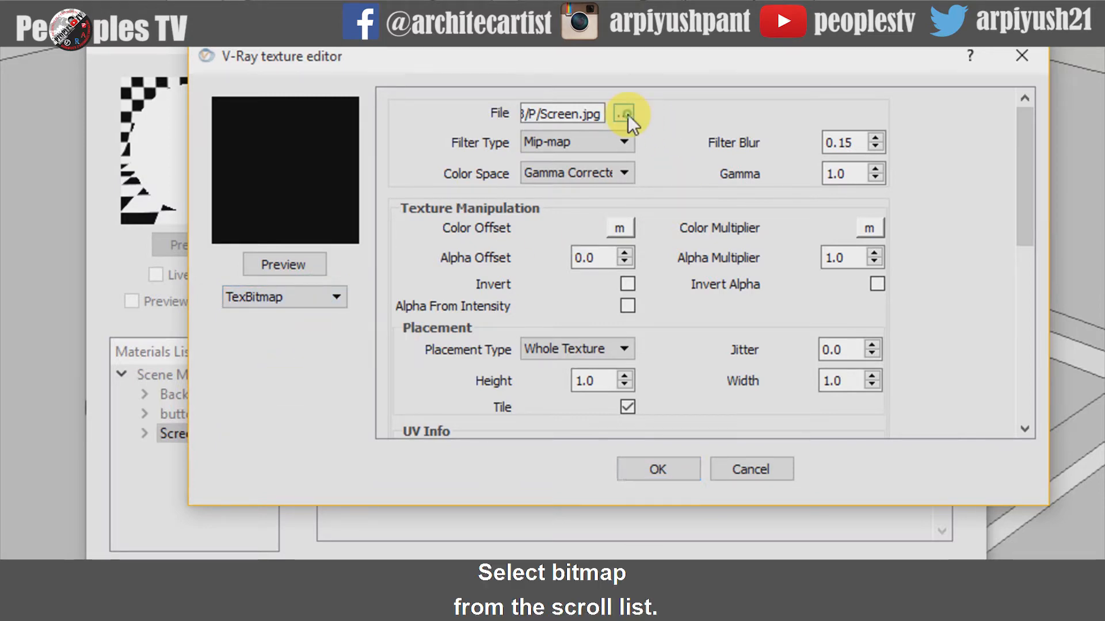
{"action": "left_click", "coordinate": [624, 114]}
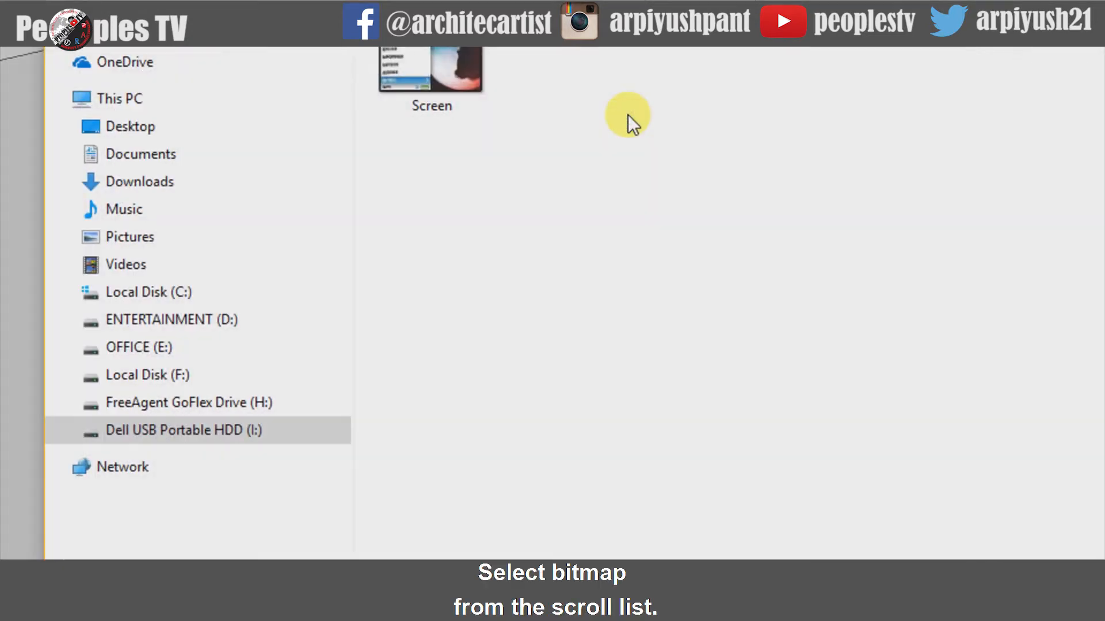
{"action": "double_click", "coordinate": [454, 110]}
{"action": "left_click", "coordinate": [647, 468]}
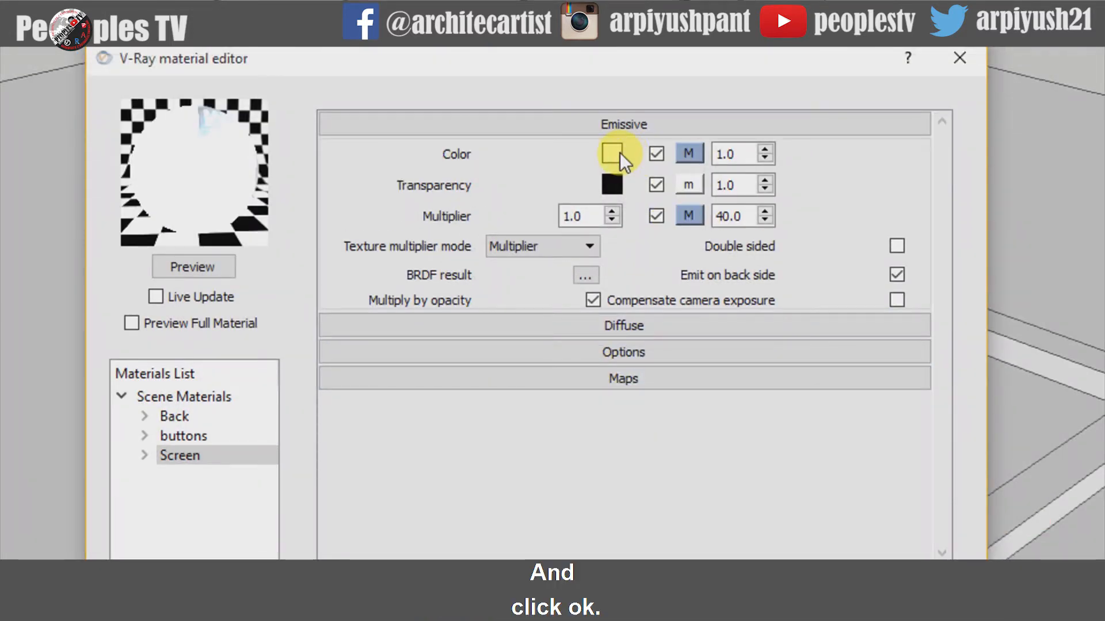
Step: Examine the Screen material's emissive color and multiplier textures, along with the base multiplier and the texture intensity values
{"action": "left_click_drag", "start_coordinate": [584, 217], "coordinate": [536, 214]}
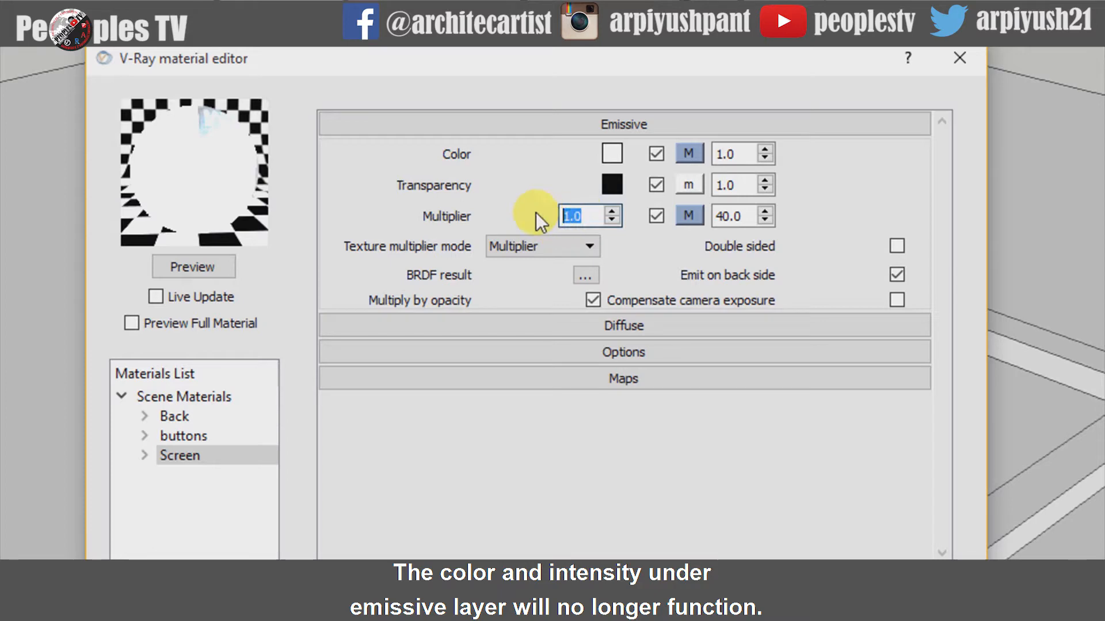
{"action": "left_click", "coordinate": [689, 153]}
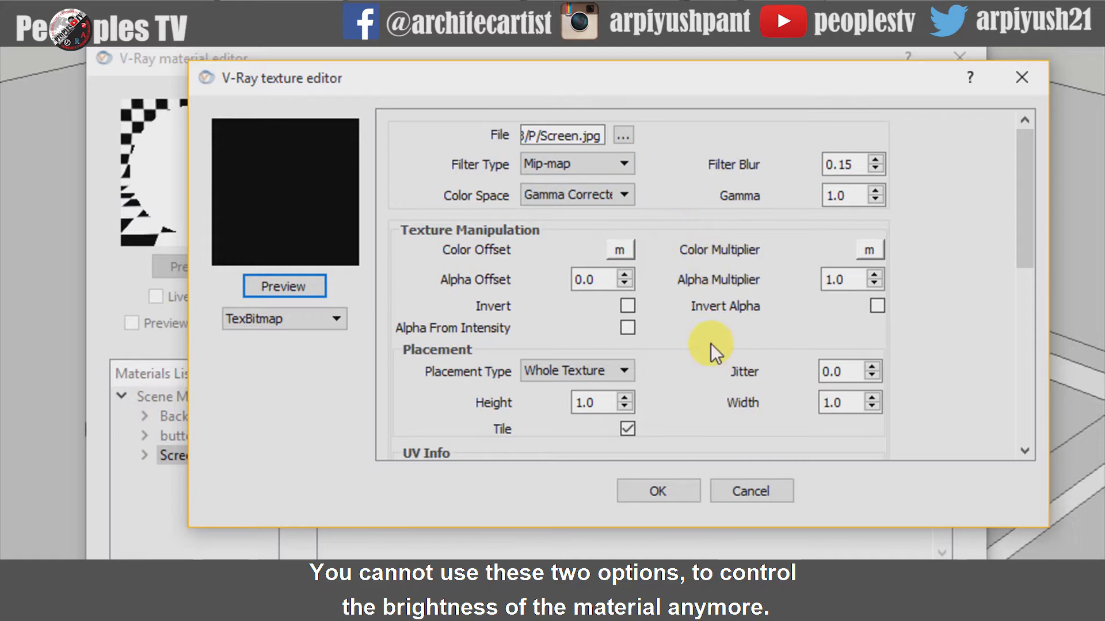
{"action": "left_click", "coordinate": [684, 488]}
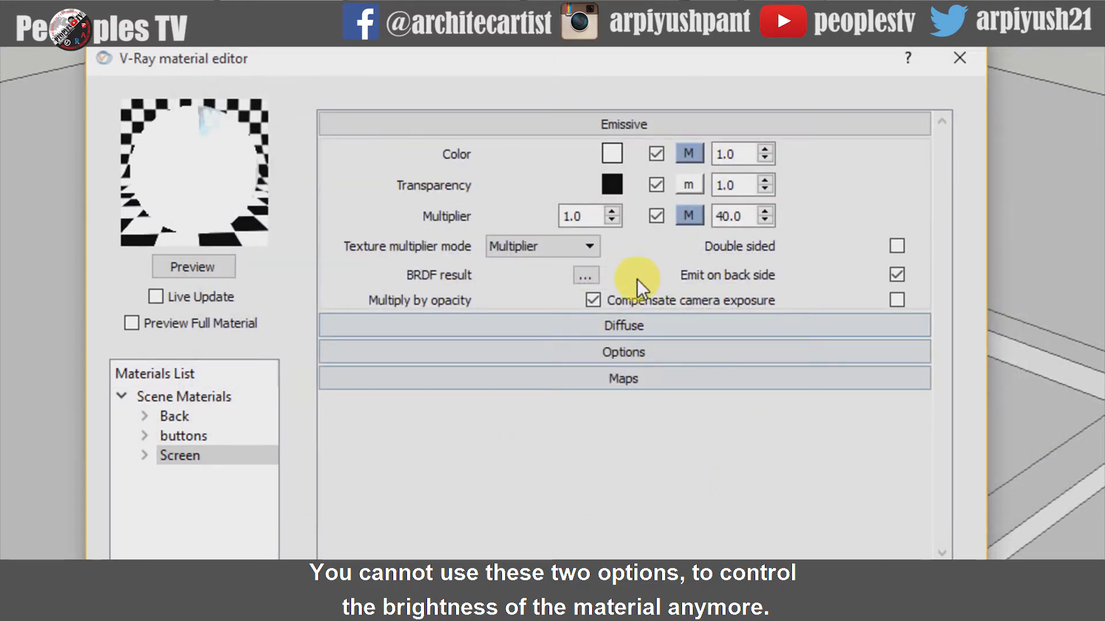
{"action": "double_click", "coordinate": [584, 217]}
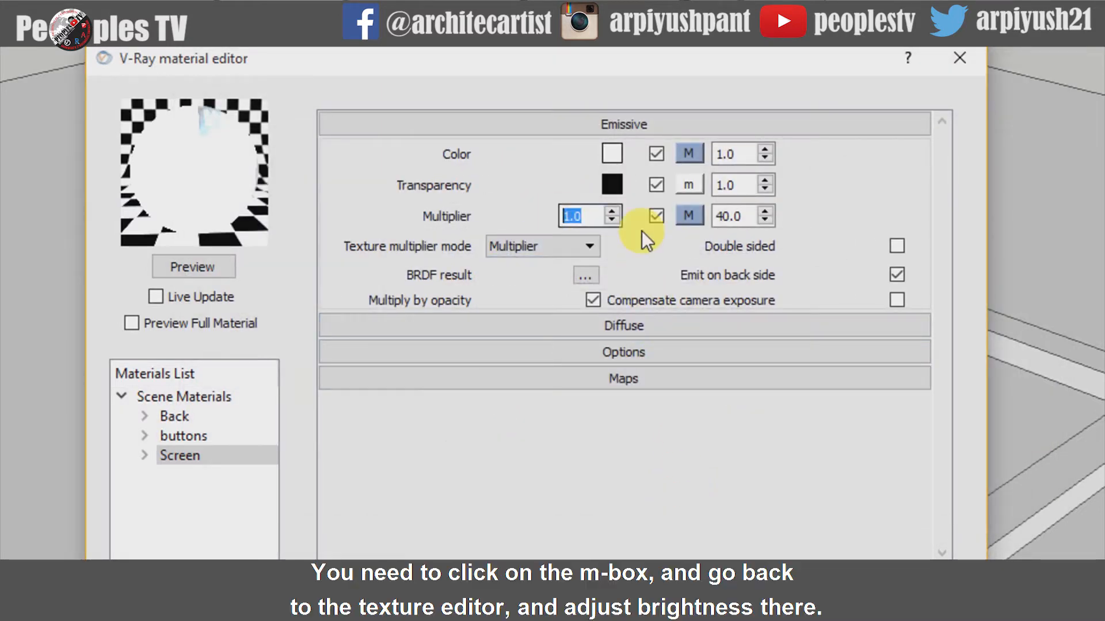
{"action": "left_click", "coordinate": [686, 220]}
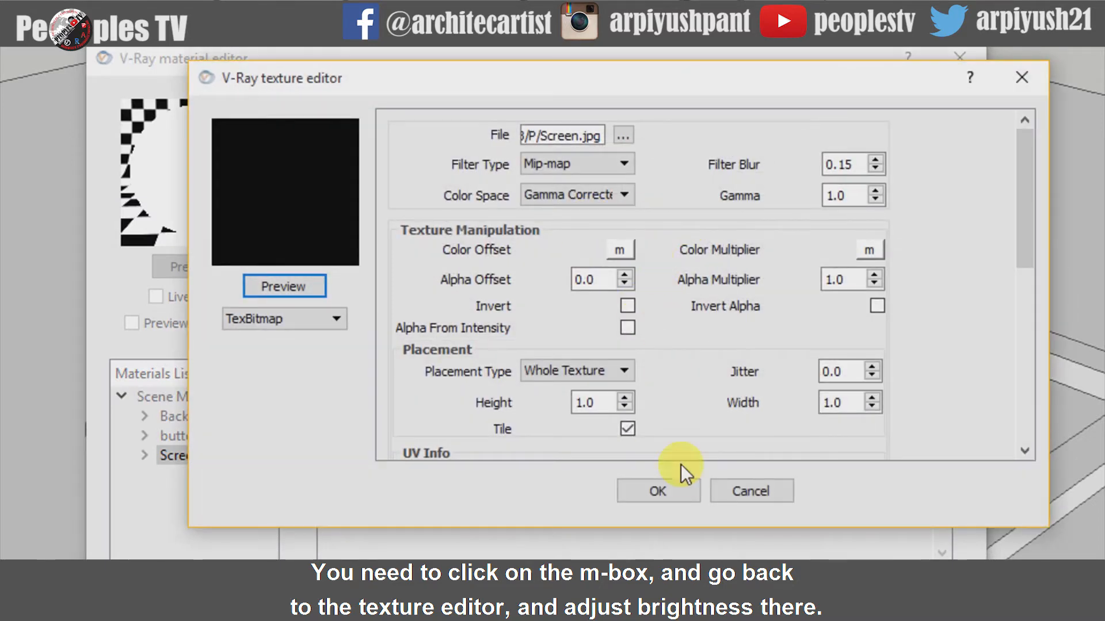
{"action": "left_click", "coordinate": [684, 489]}
{"action": "double_click", "coordinate": [728, 216]}
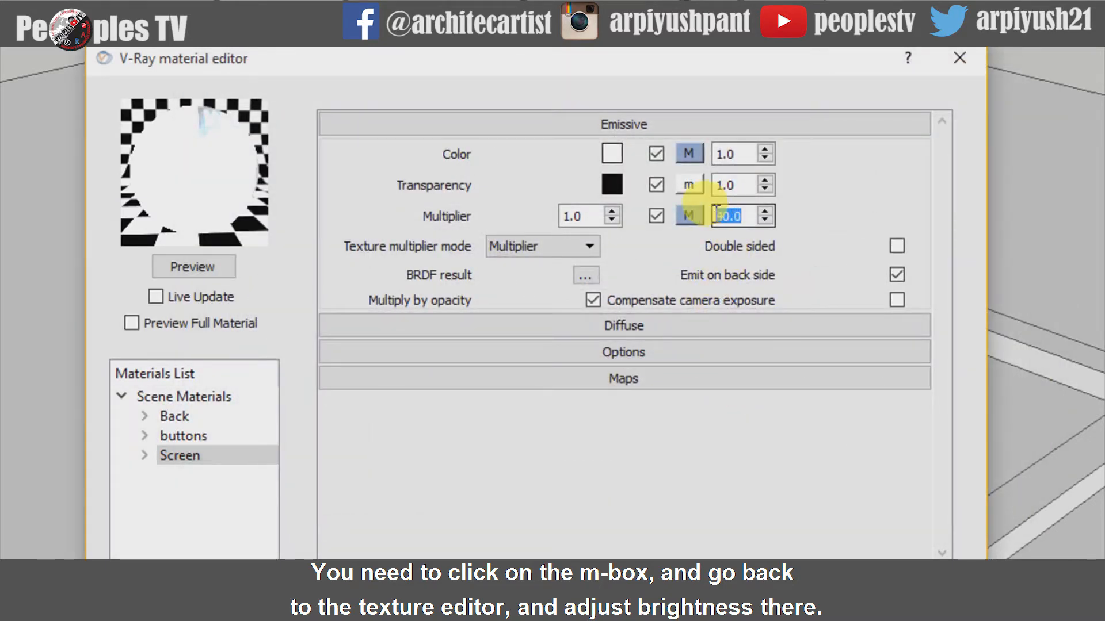
{"action": "double_click", "coordinate": [730, 153]}
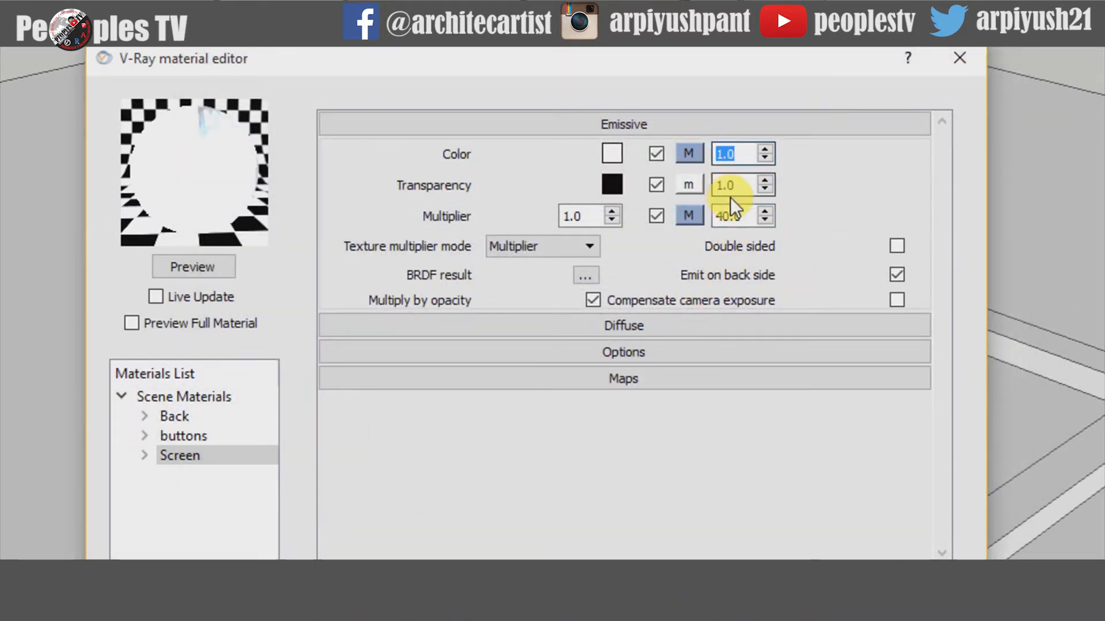